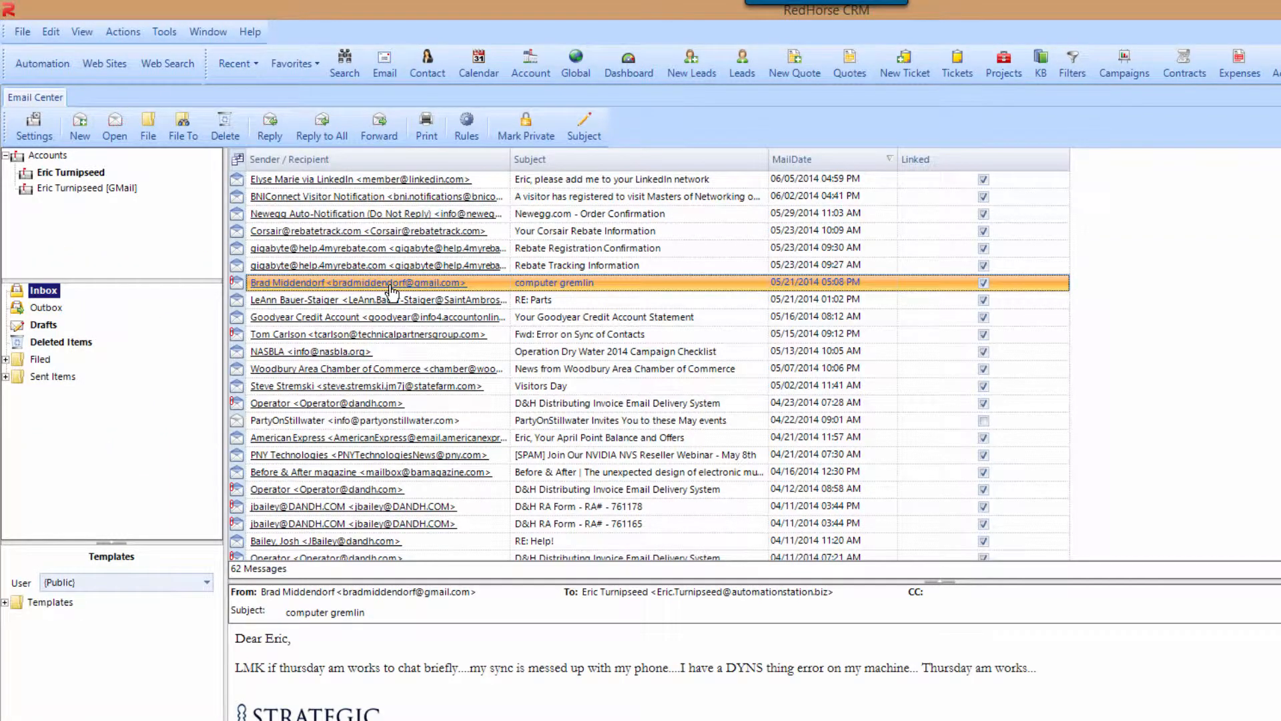
- Open the email sender's contact record, view its History, and return to the Email Center inbox
click(392, 284)
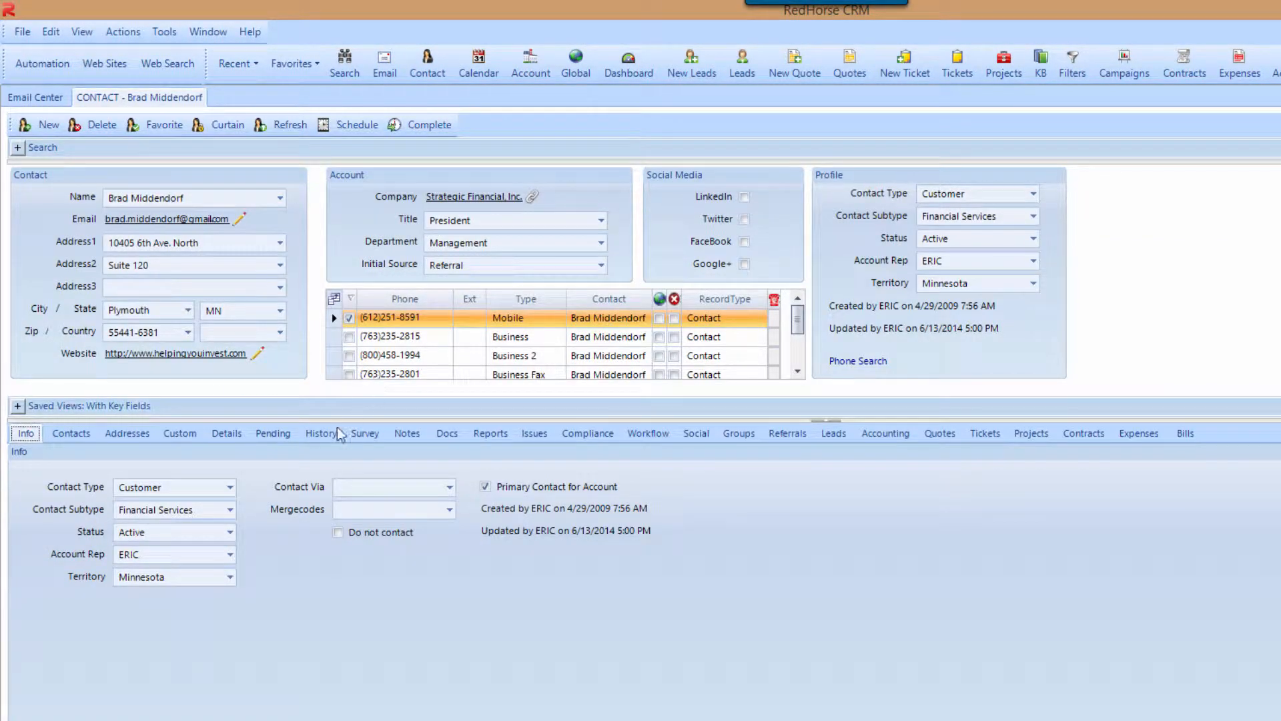
click(334, 438)
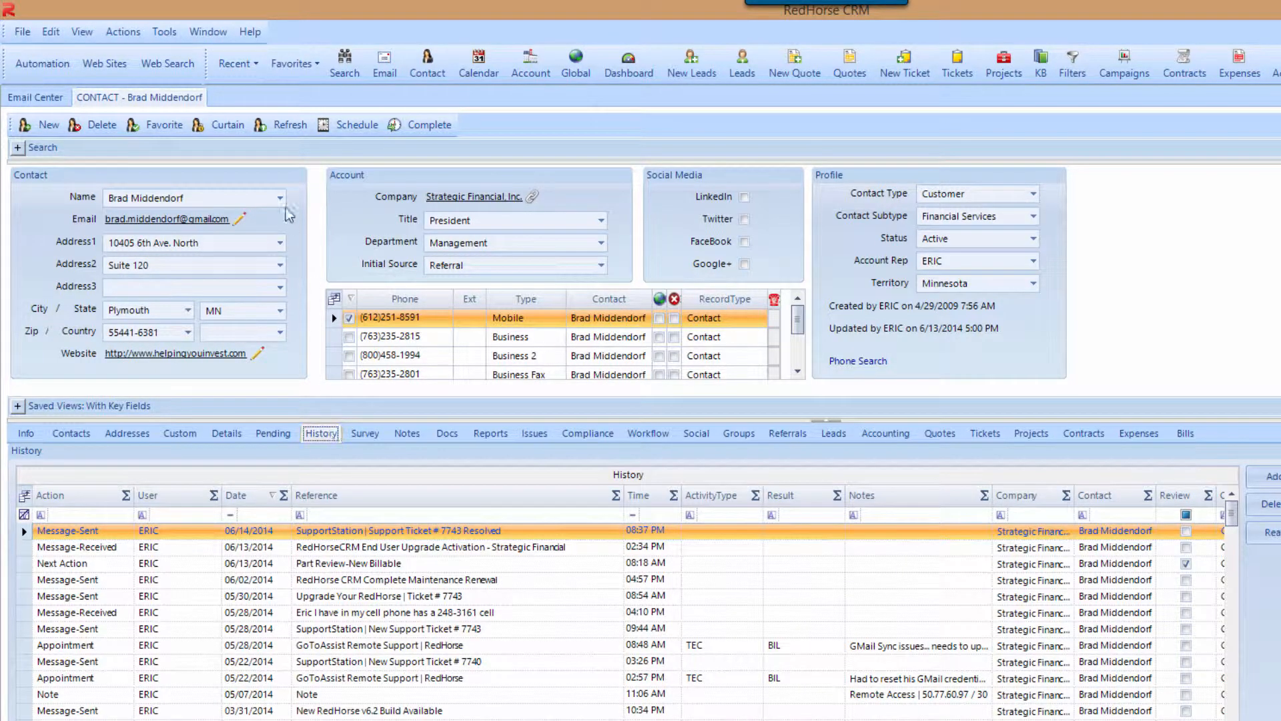
click(48, 100)
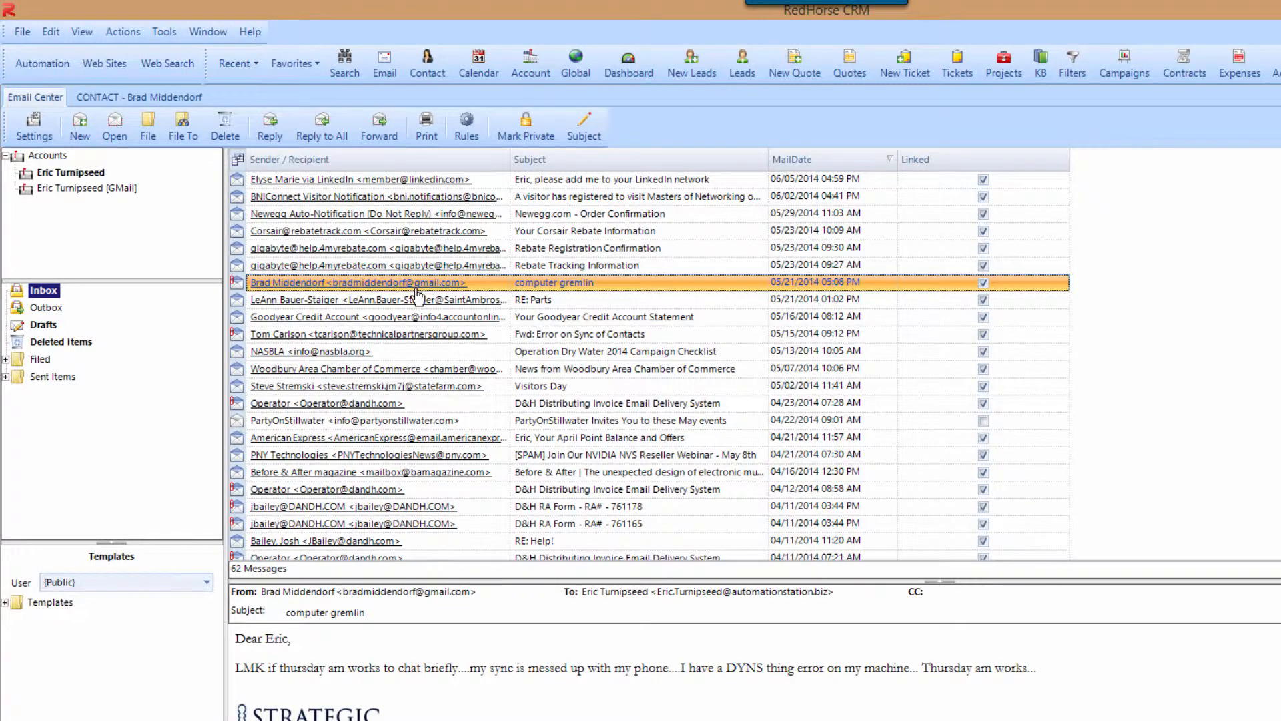
- Expand the Filed and Sent Items 2014 folders, then start a new email draft with the signature
click(6, 359)
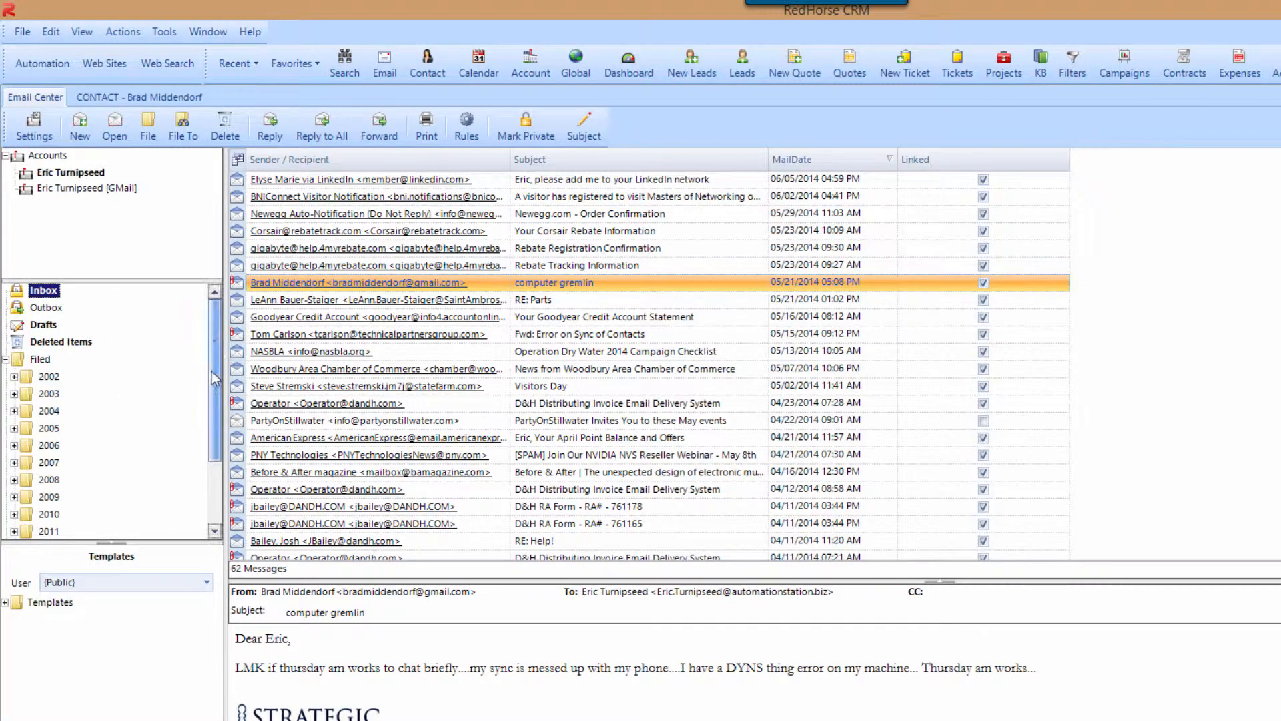
scroll(209, 361, down, 2)
click(13, 497)
drag(211, 419, 214, 481)
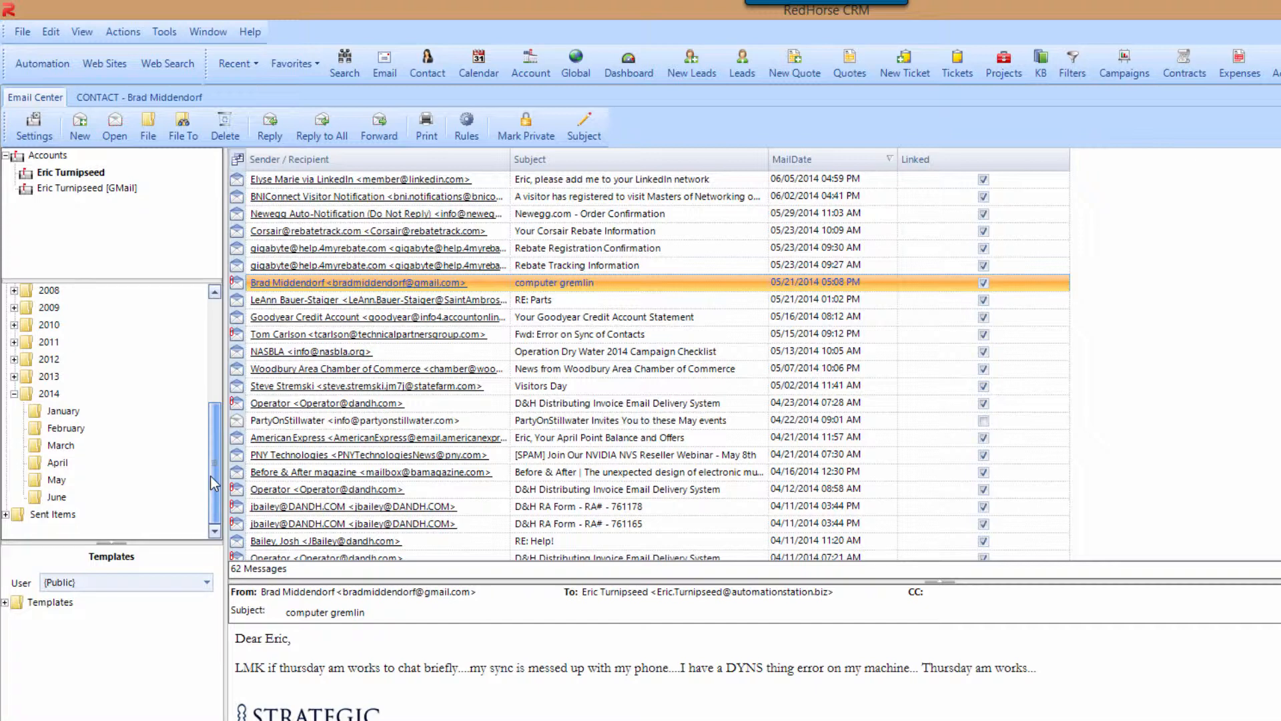
click(5, 514)
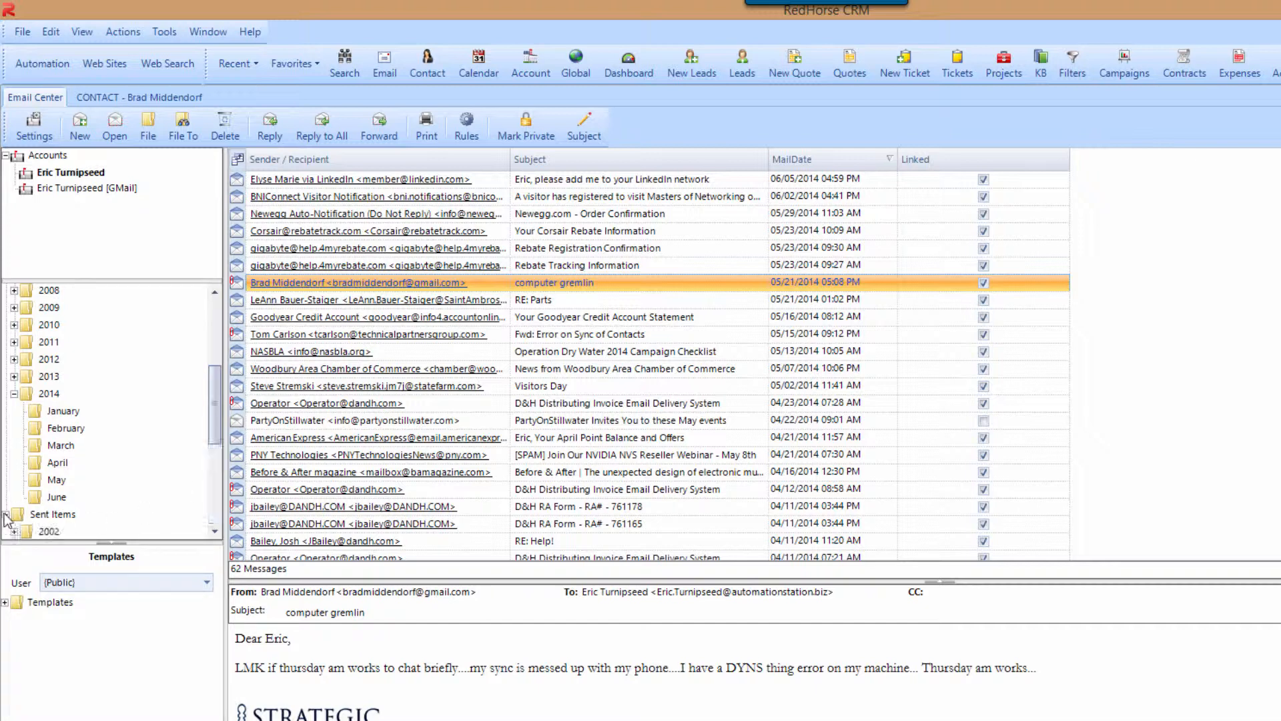
drag(213, 445, 204, 511)
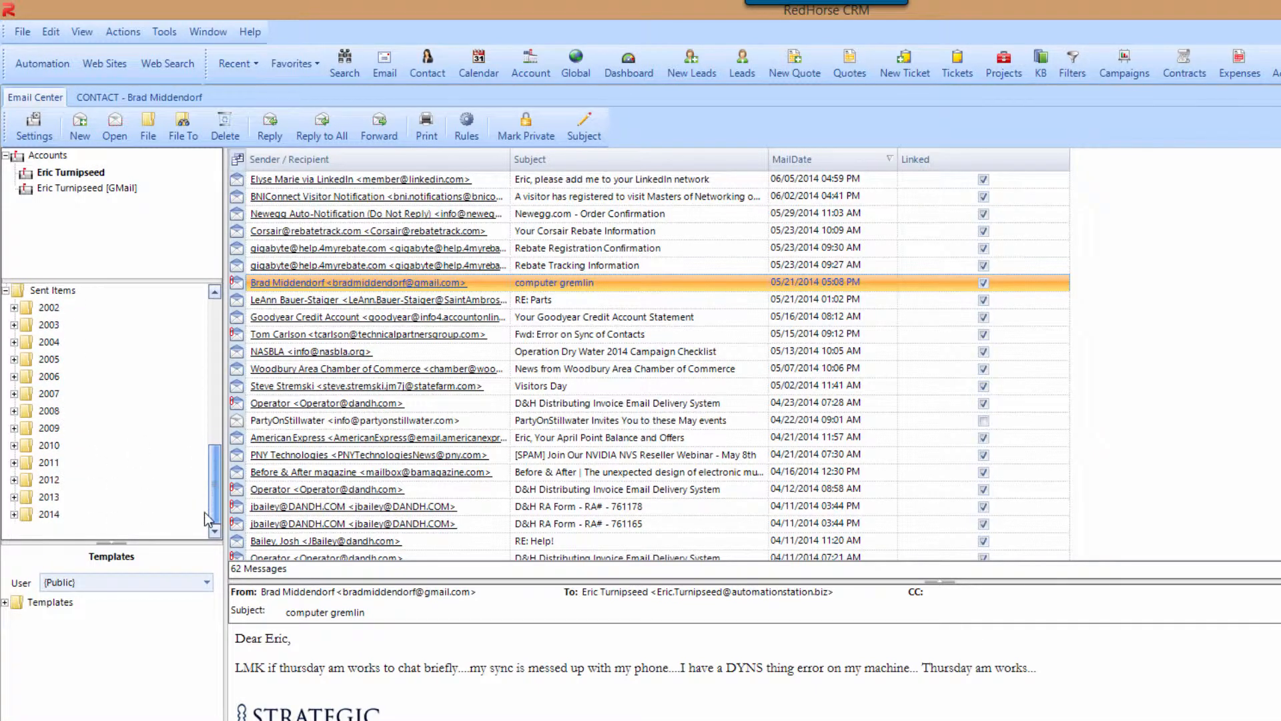
click(14, 515)
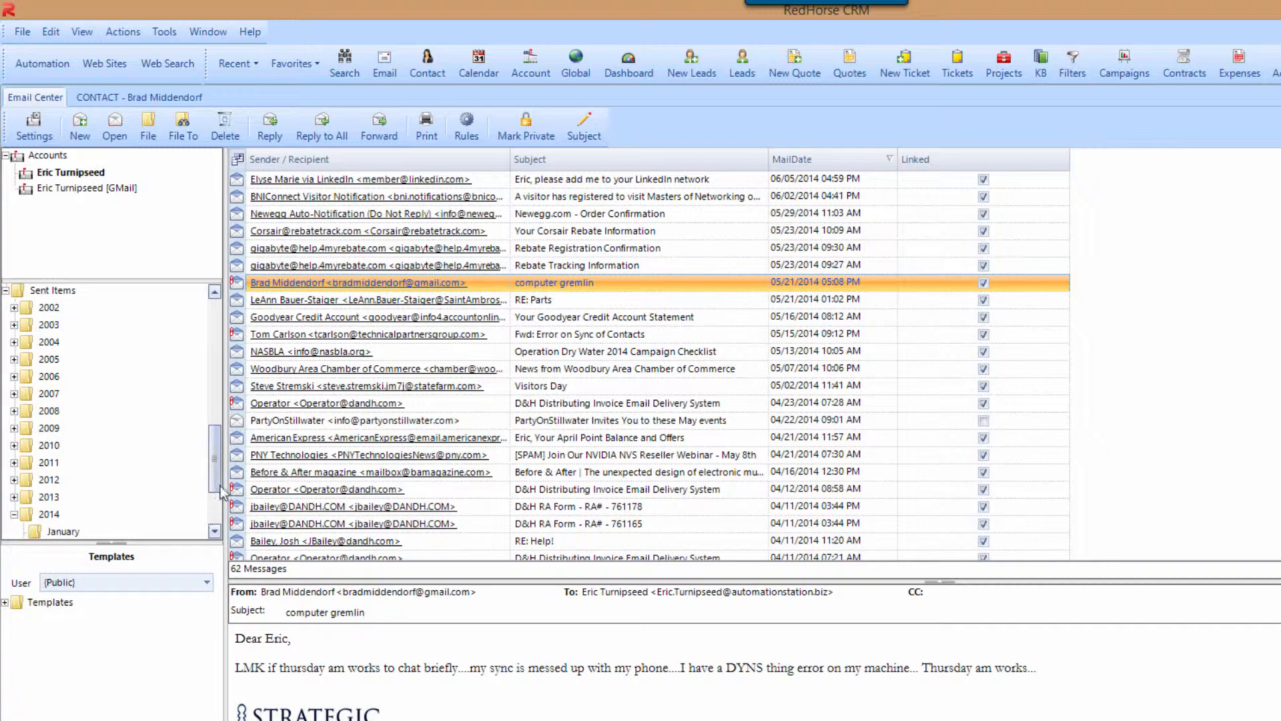
drag(217, 479, 217, 347)
click(79, 125)
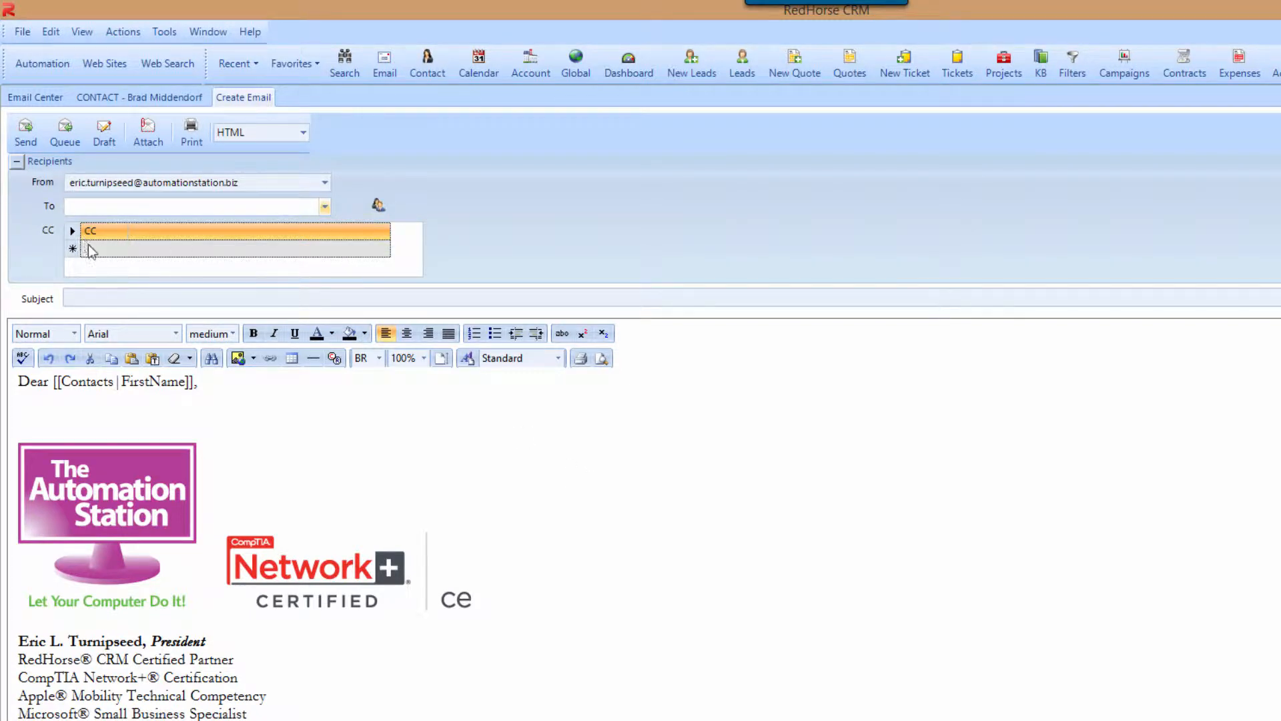
- Review the CC recipient-type choices and address-book filters, then close the email draft
click(126, 231)
click(126, 231)
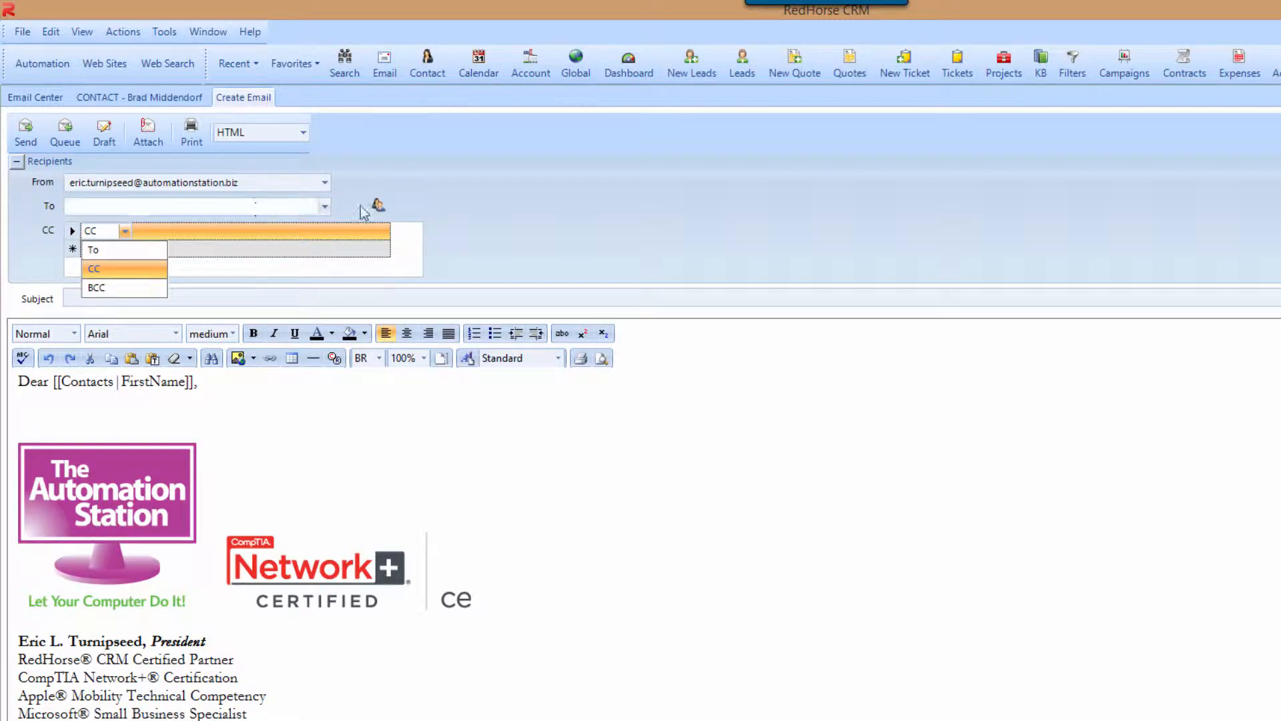
click(377, 207)
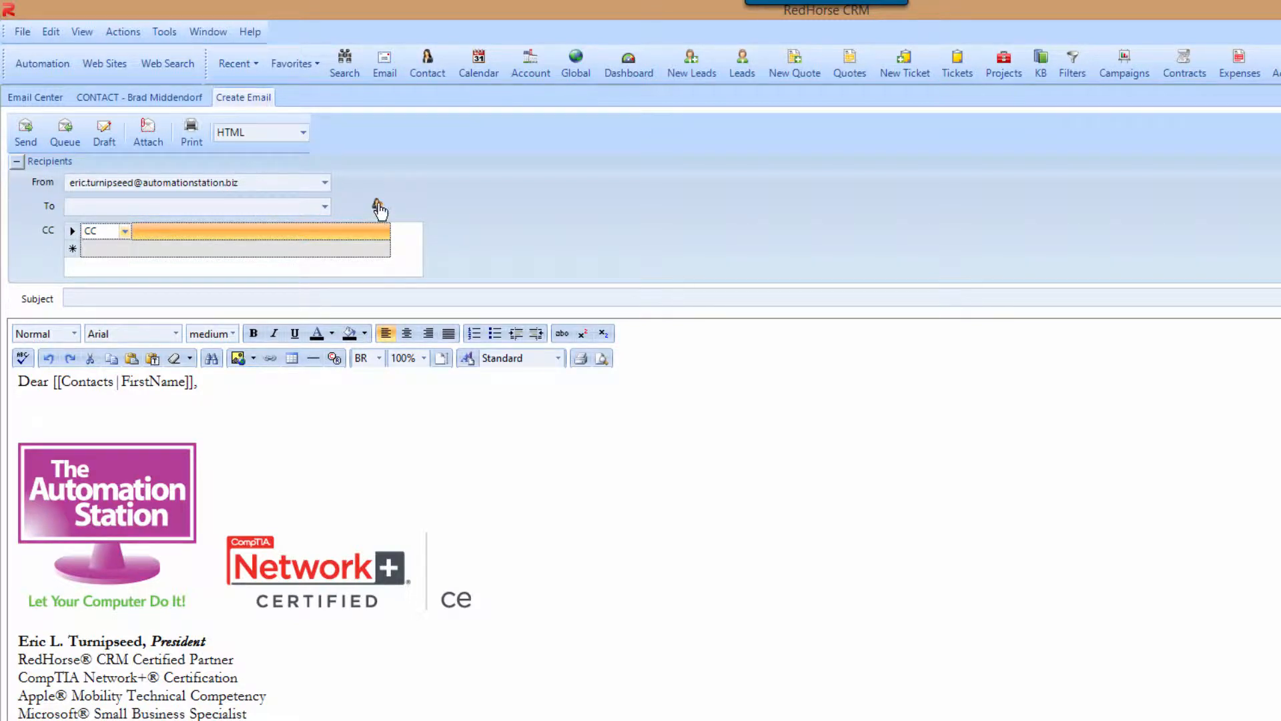
click(378, 207)
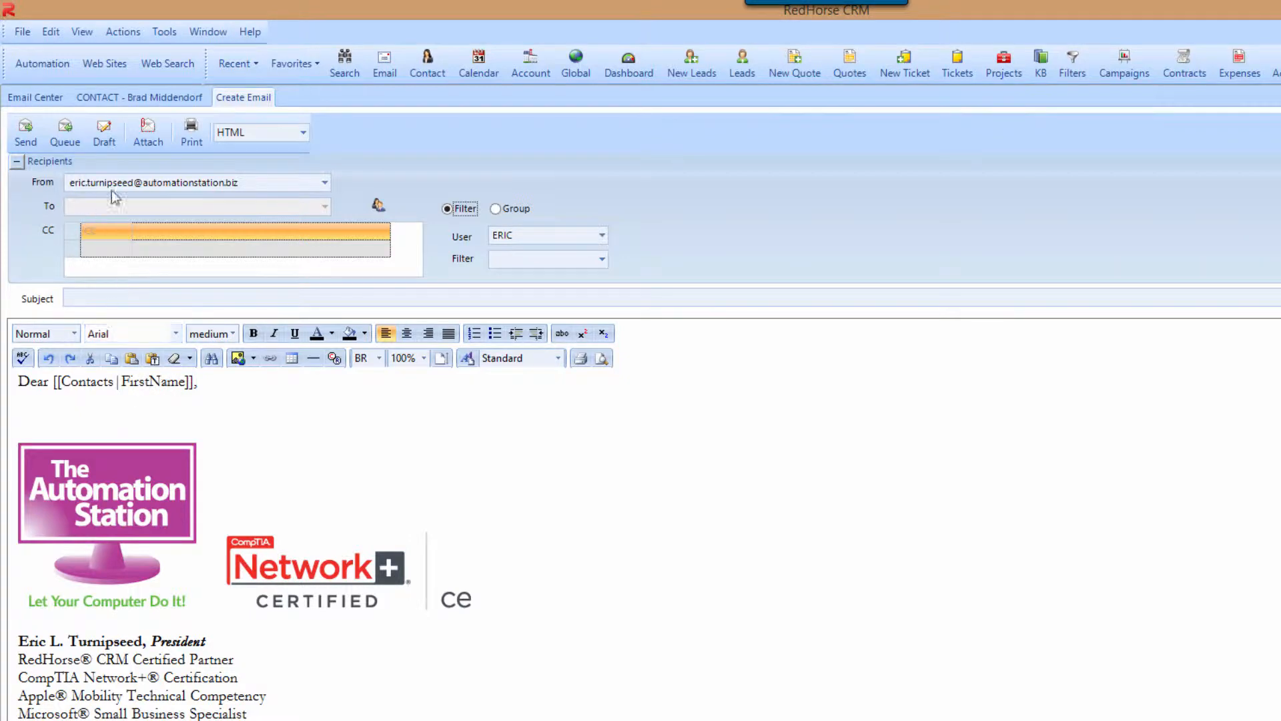
right_click(228, 104)
click(252, 108)
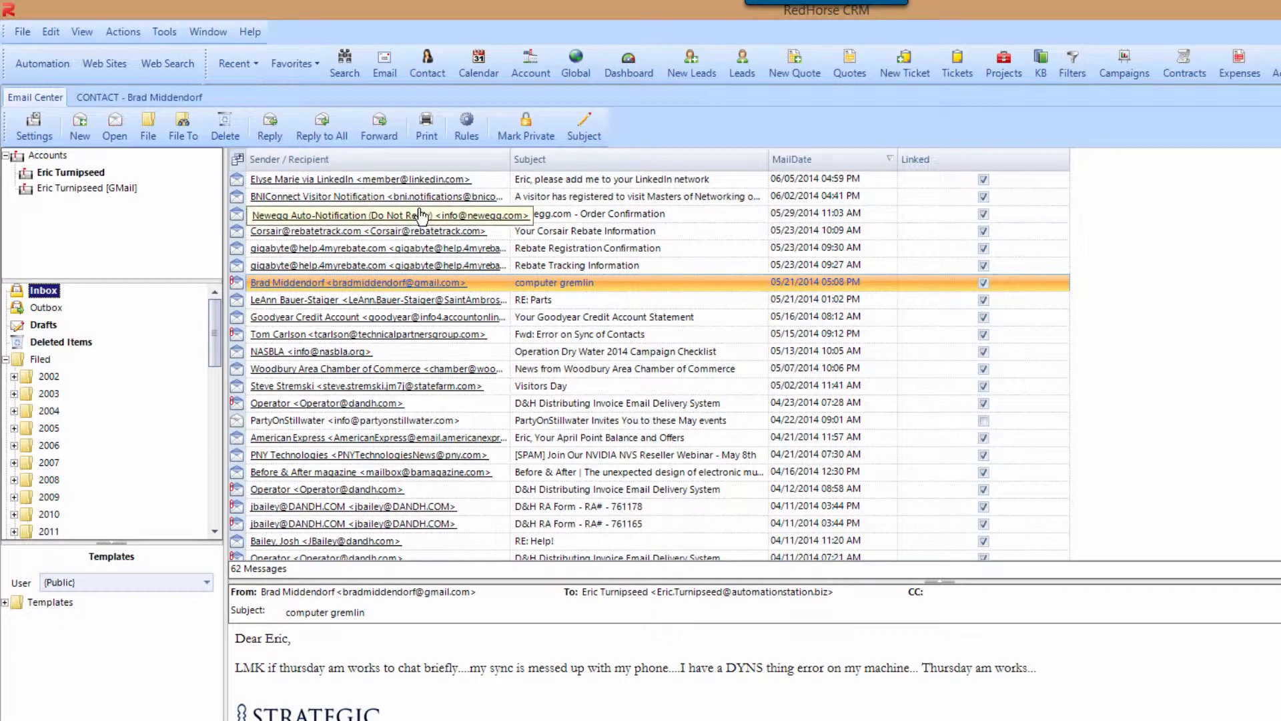
- Open the 'computer gremlin' email in full and inspect the RedHorse Prospects rule's actions
double_click(540, 287)
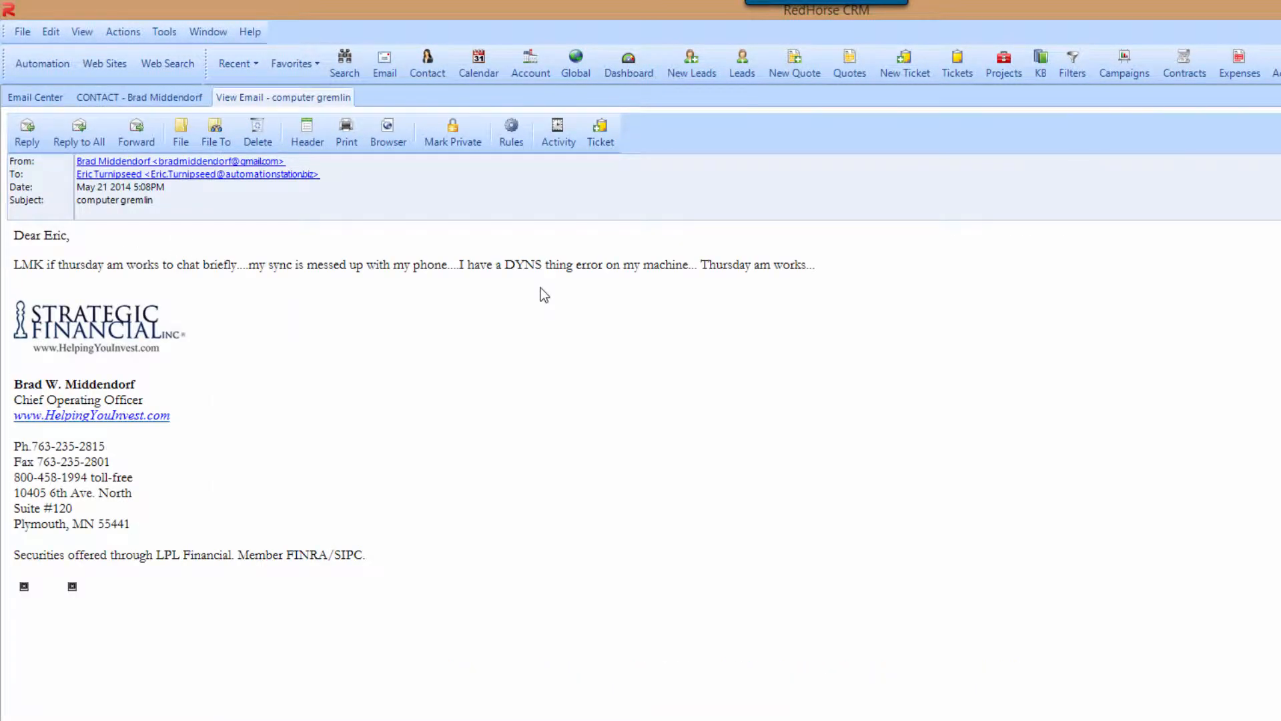
click(511, 130)
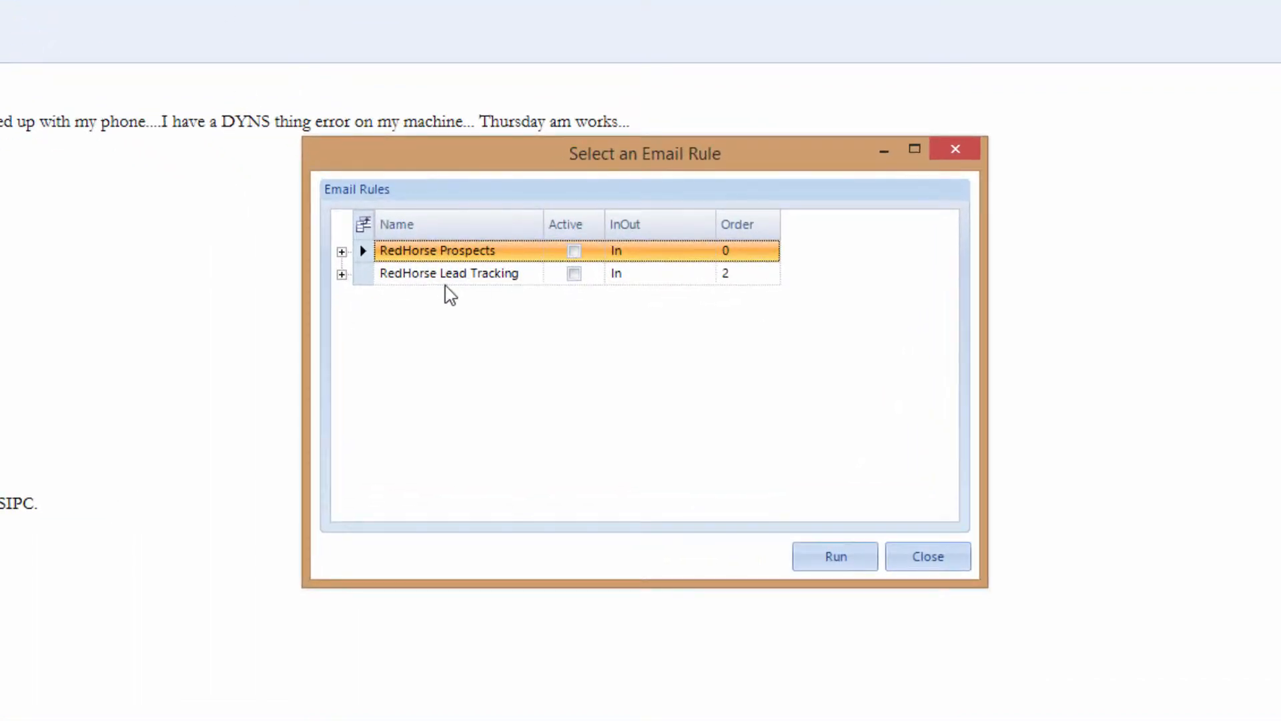
click(342, 251)
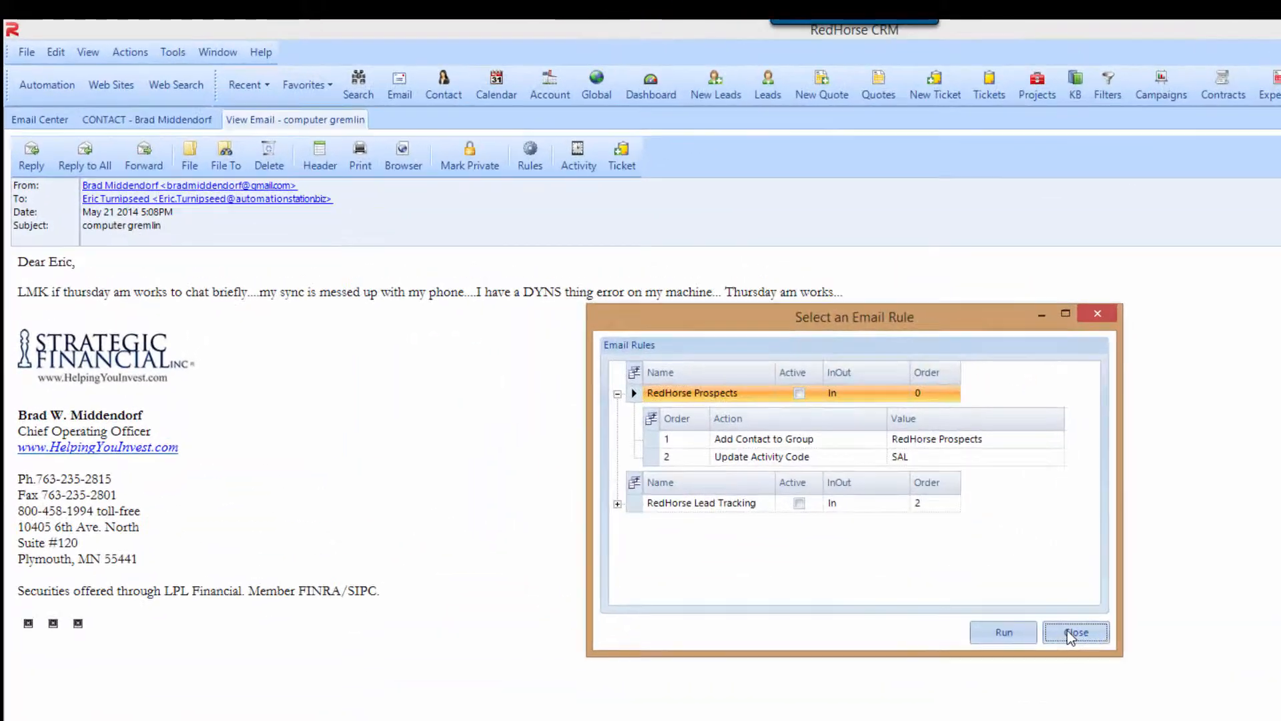
click(925, 557)
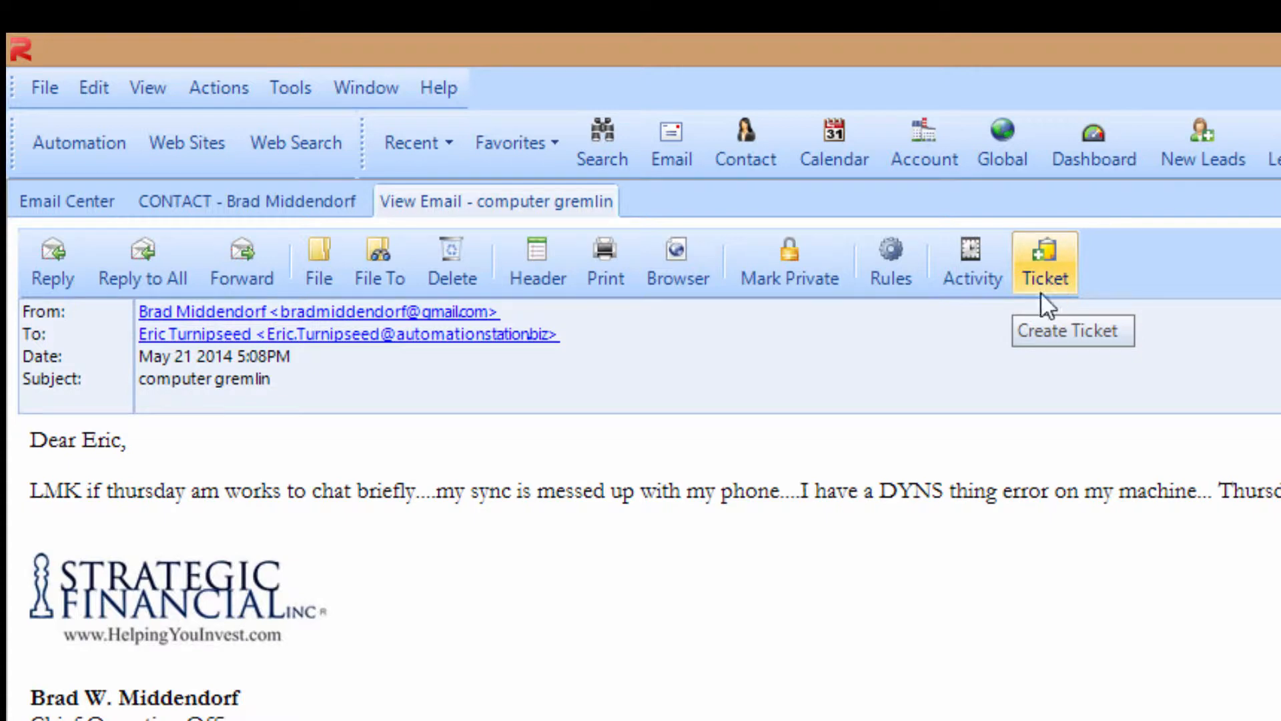
- Jump to the gremlin email's sender contact, then close the email view and go back to the inbox
ctrl+click(344, 312)
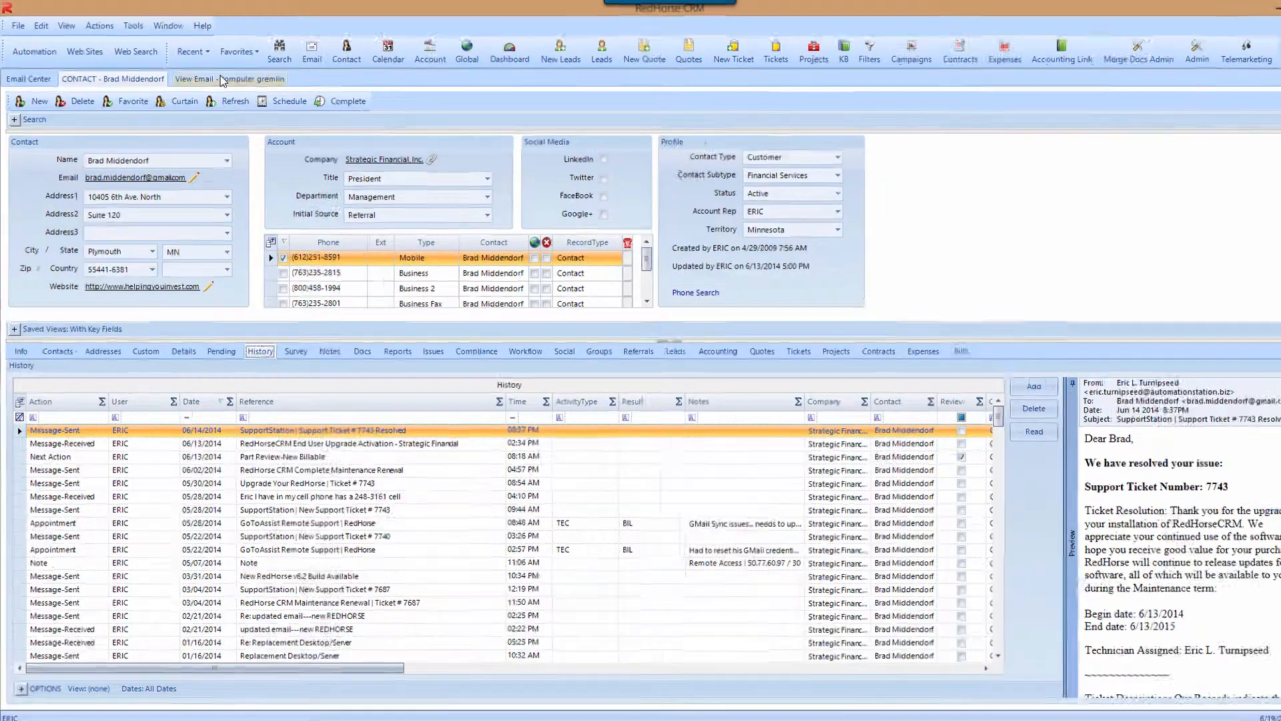
click(213, 75)
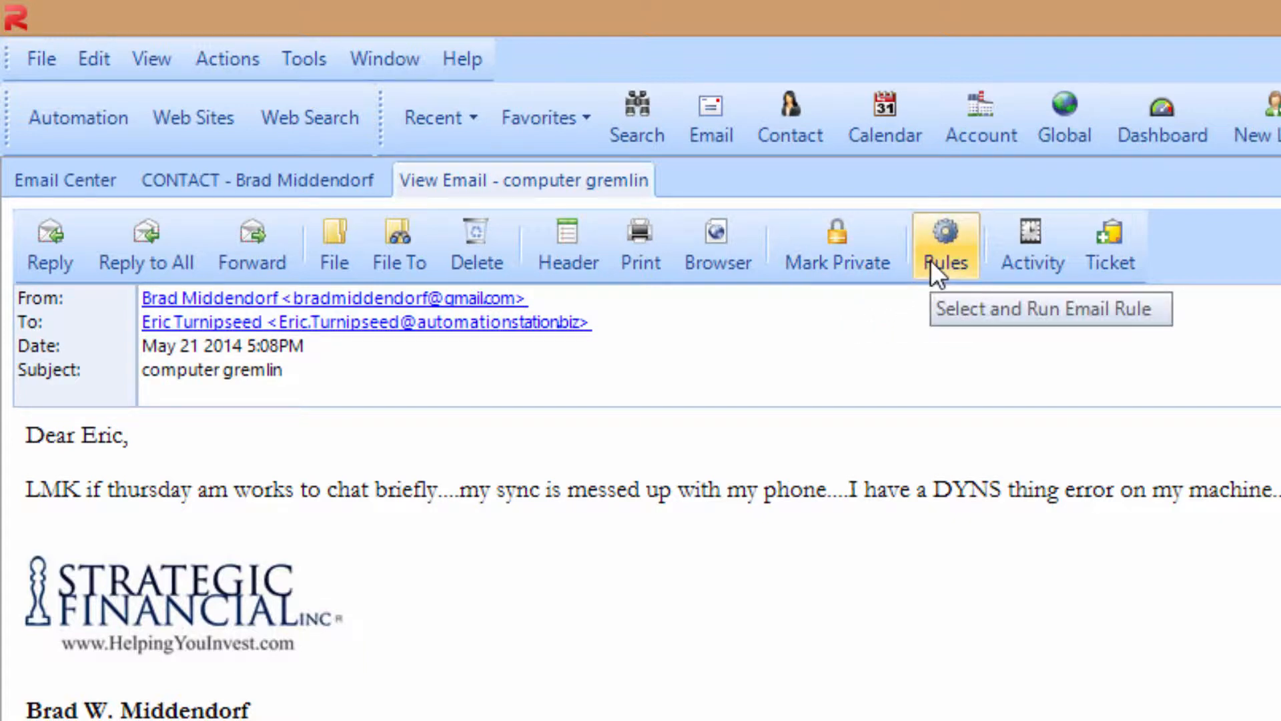
right_click(568, 182)
click(658, 201)
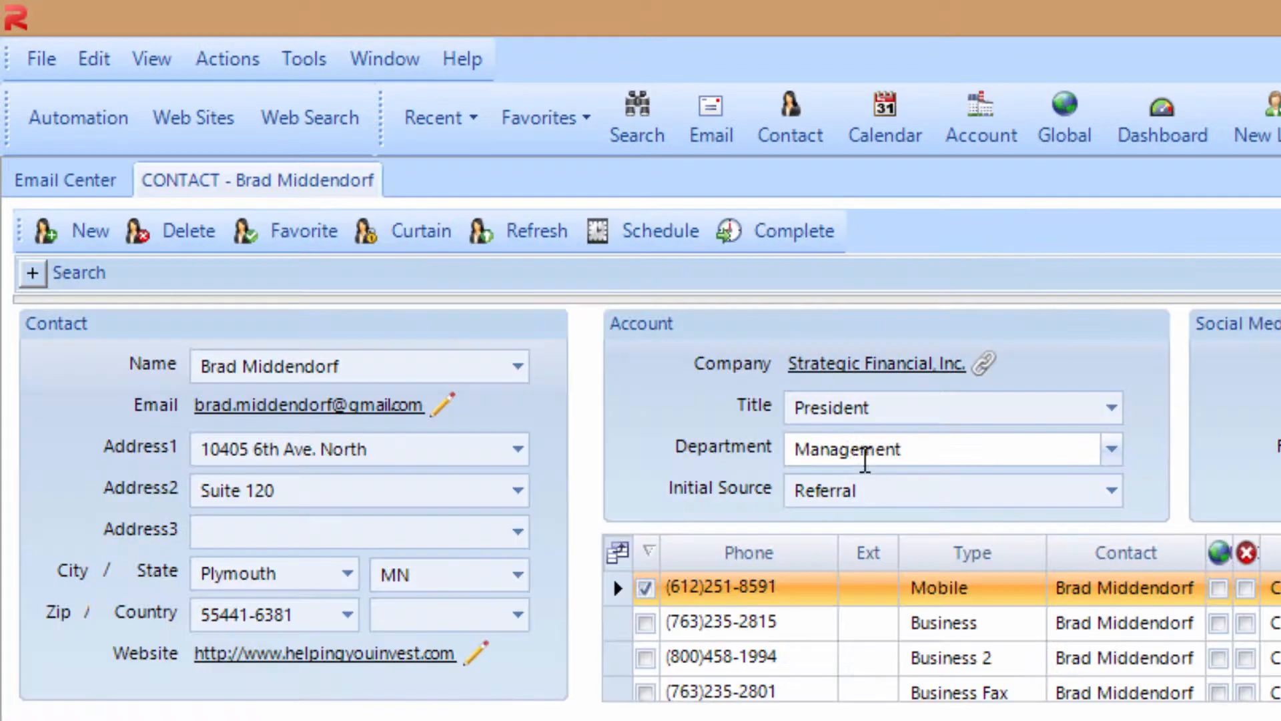
click(91, 187)
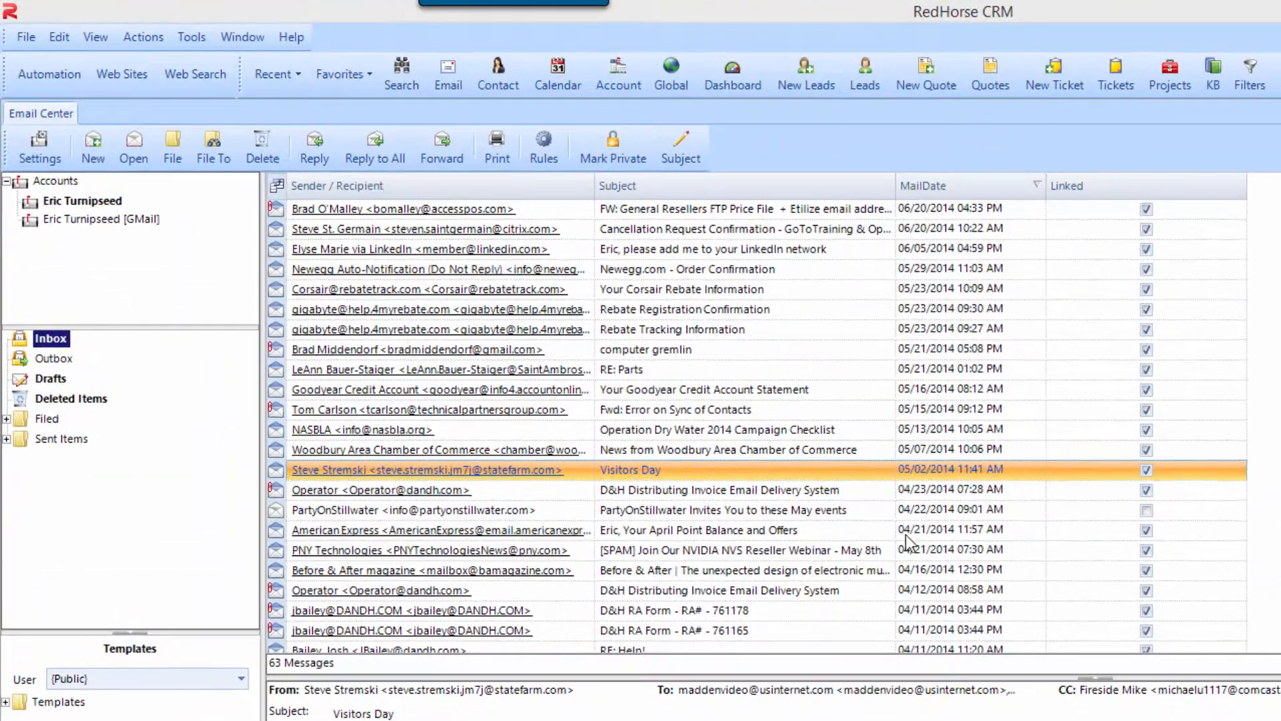
- Open the Visitors Day email, check its sender's stored email addresses, and return to the email
double_click(761, 472)
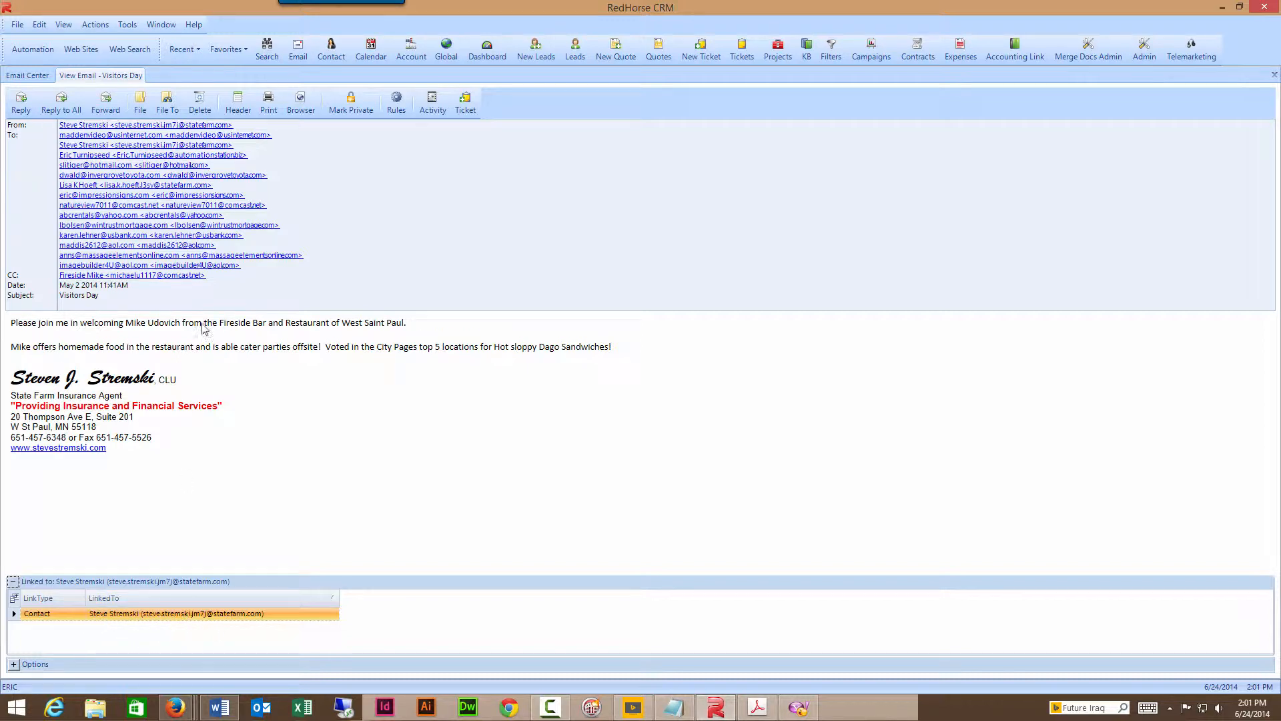
ctrl+click(158, 126)
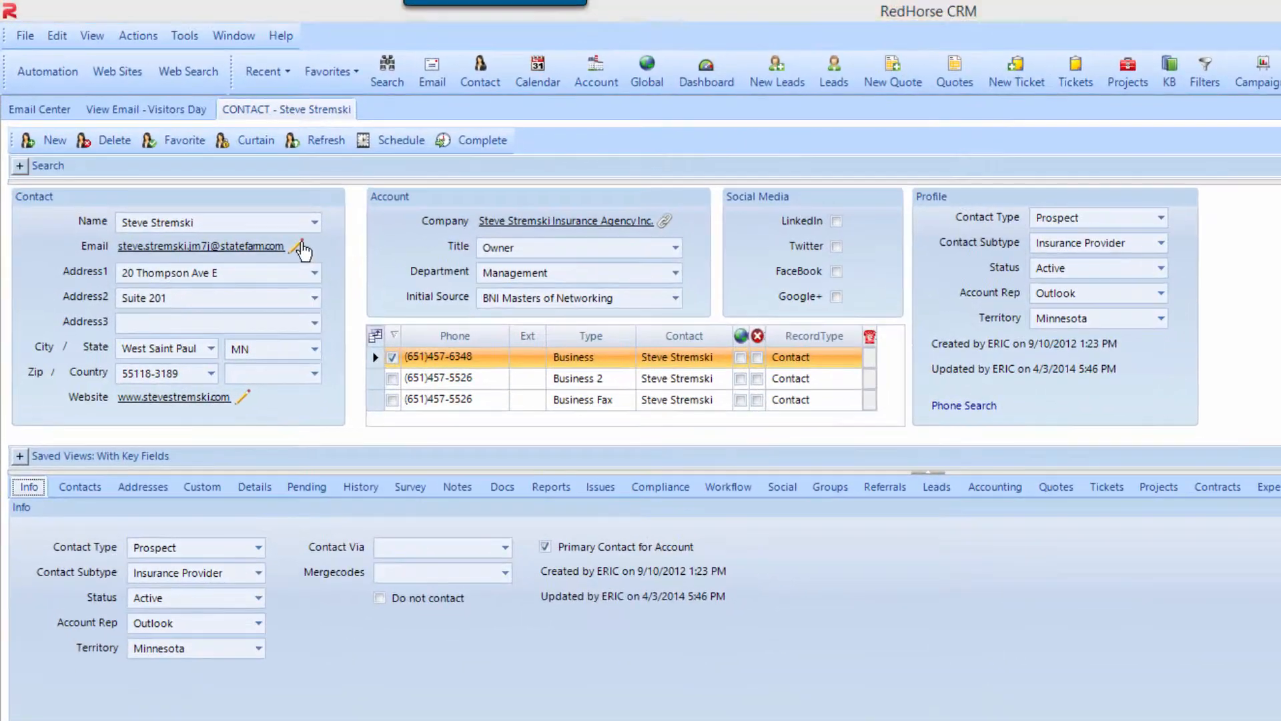
click(274, 227)
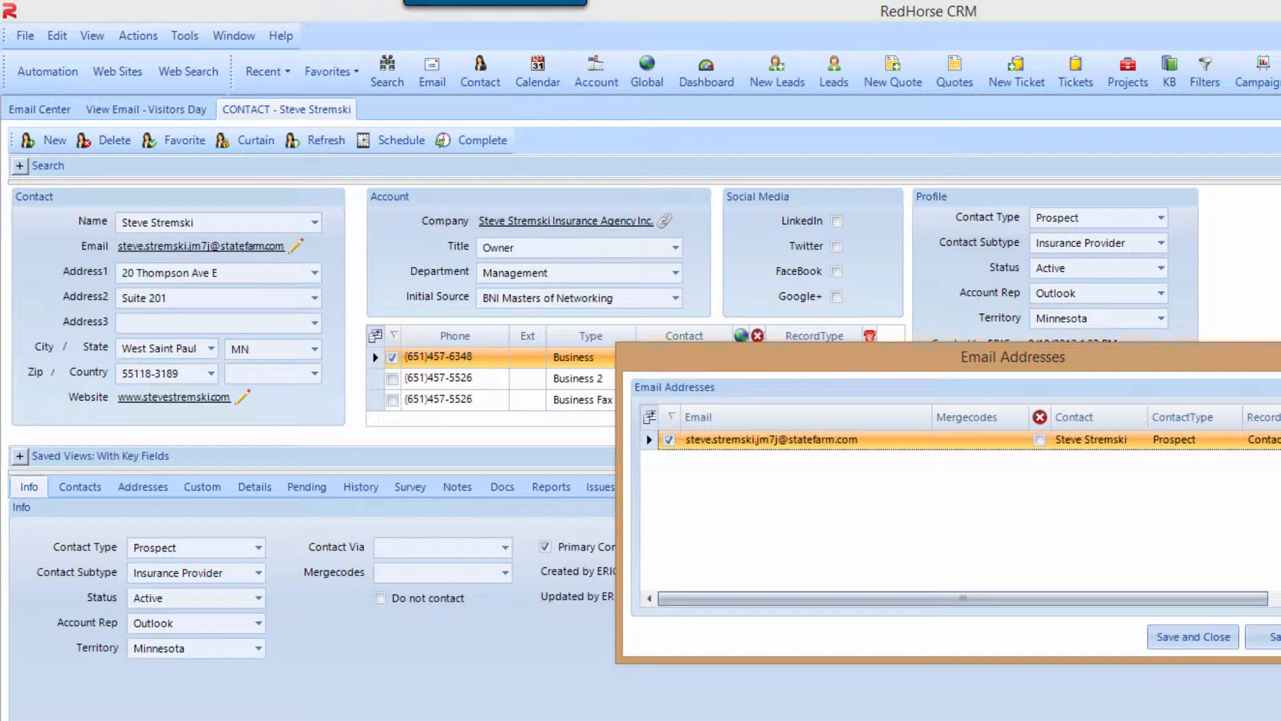
click(1276, 637)
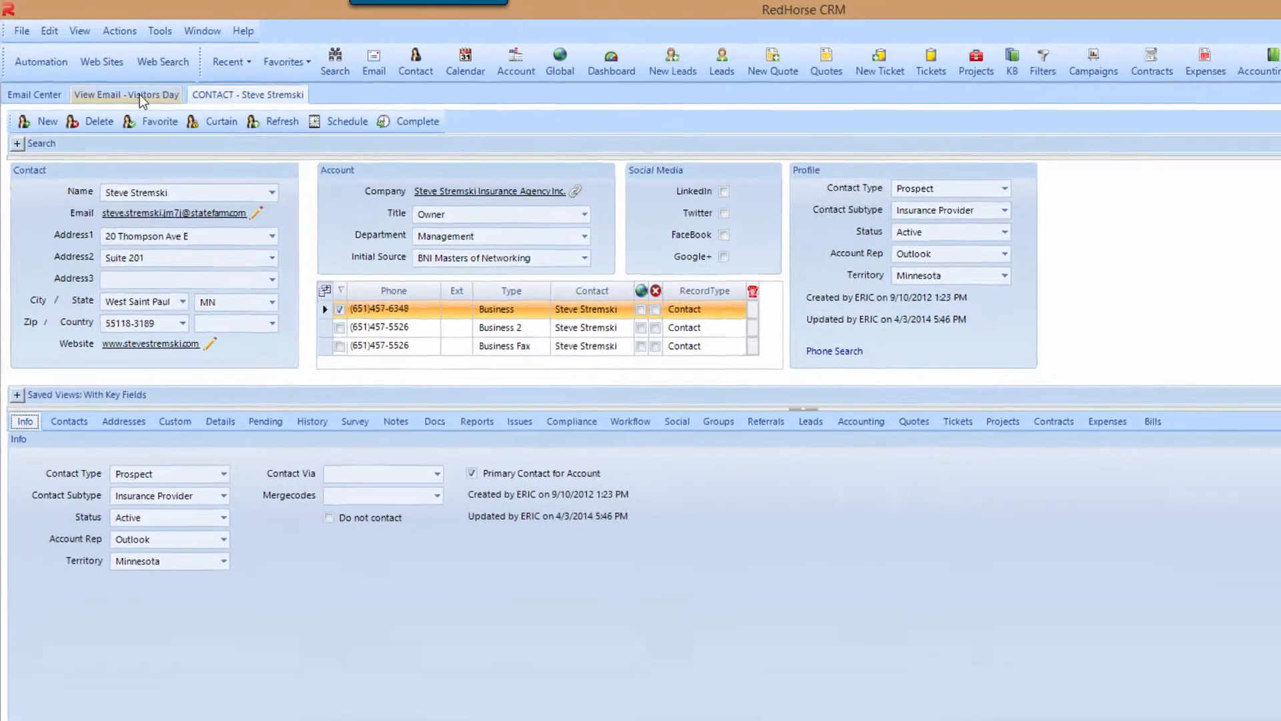
click(161, 109)
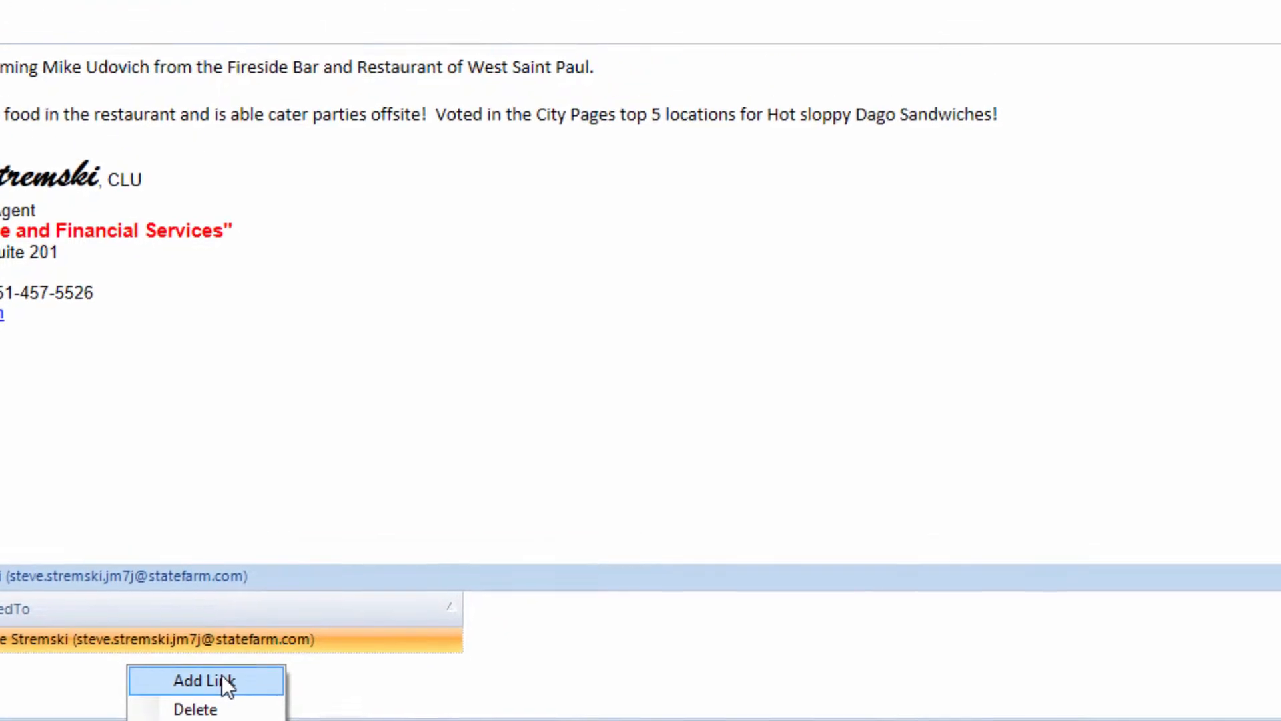
- Add a link from the Visitors Day email to a second contact found by name search
click(222, 675)
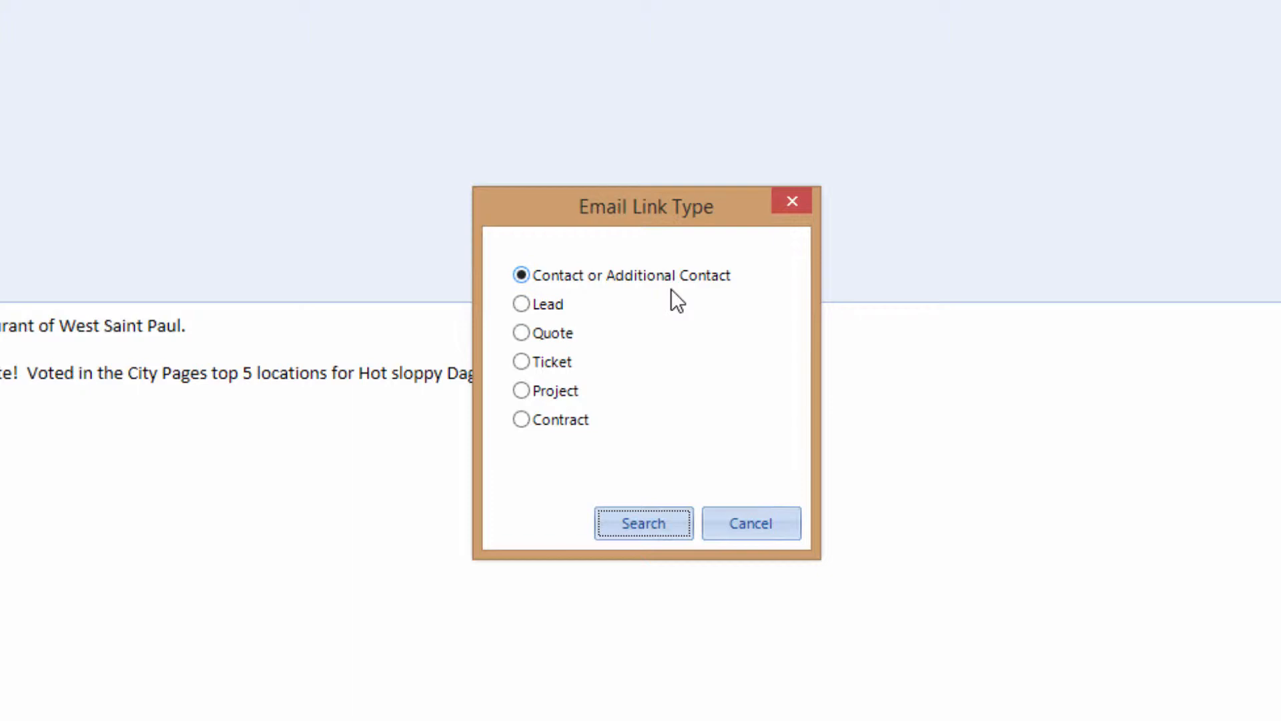
click(643, 523)
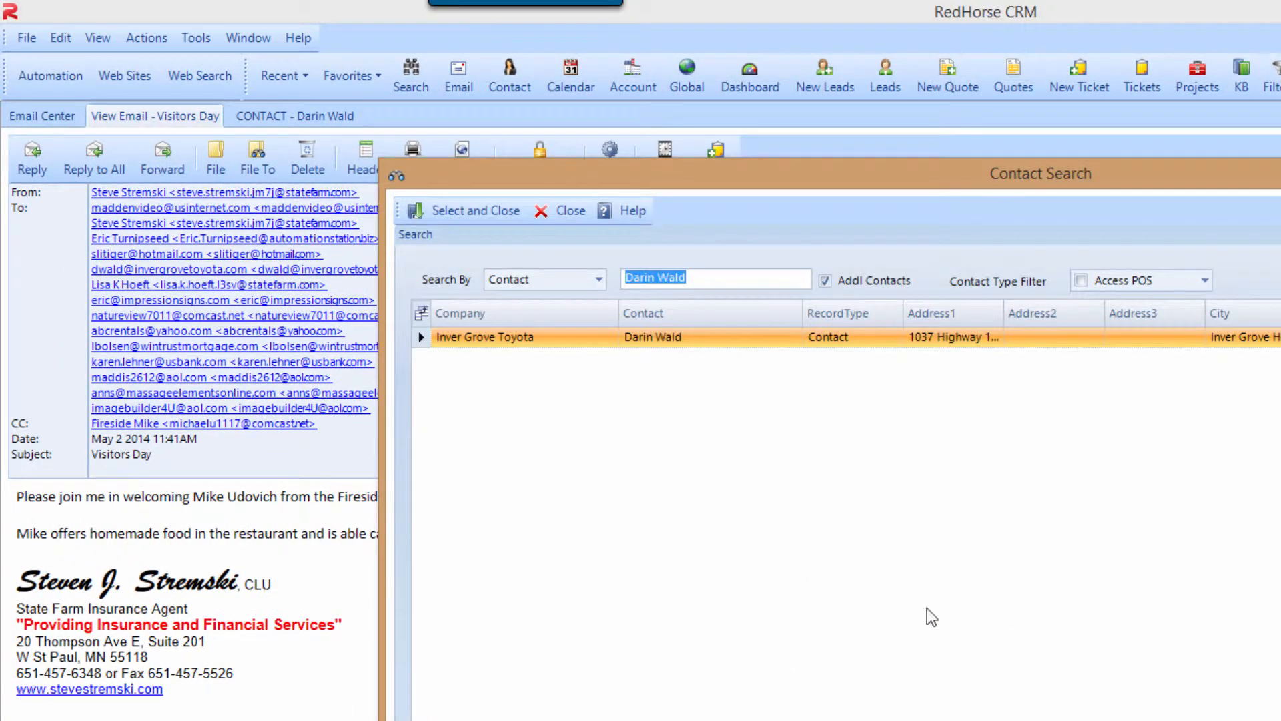
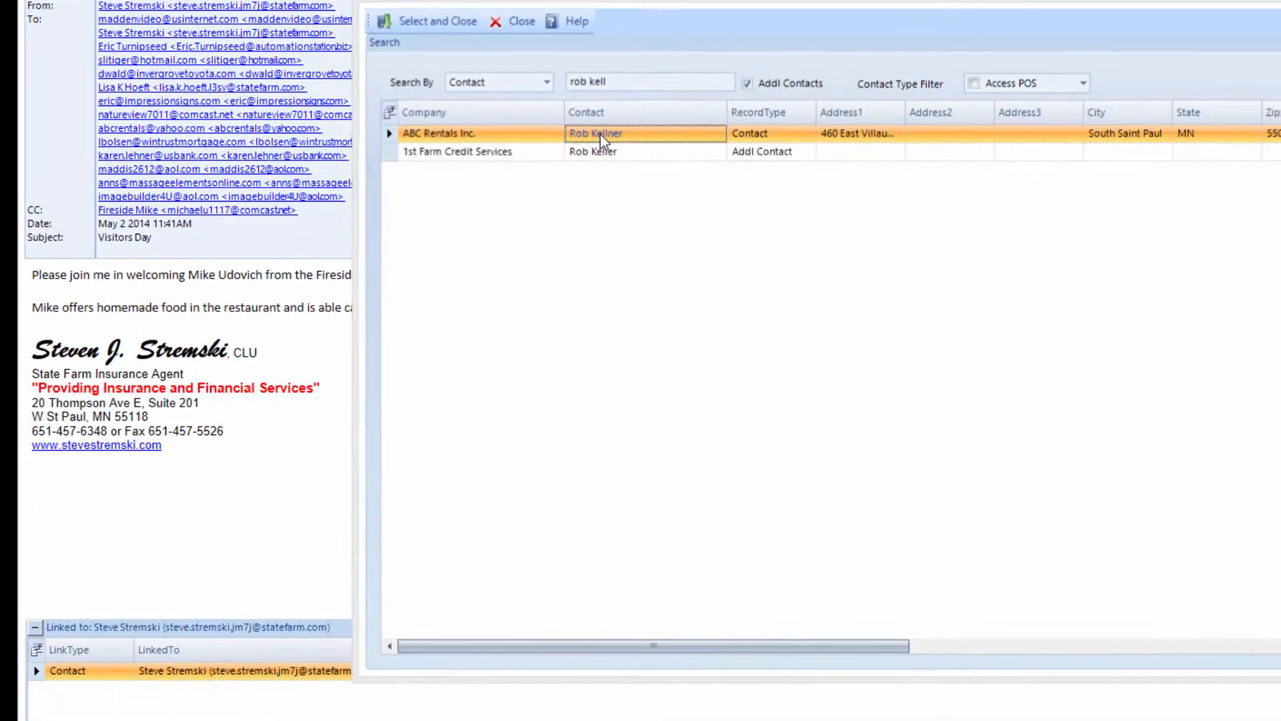
double_click(651, 311)
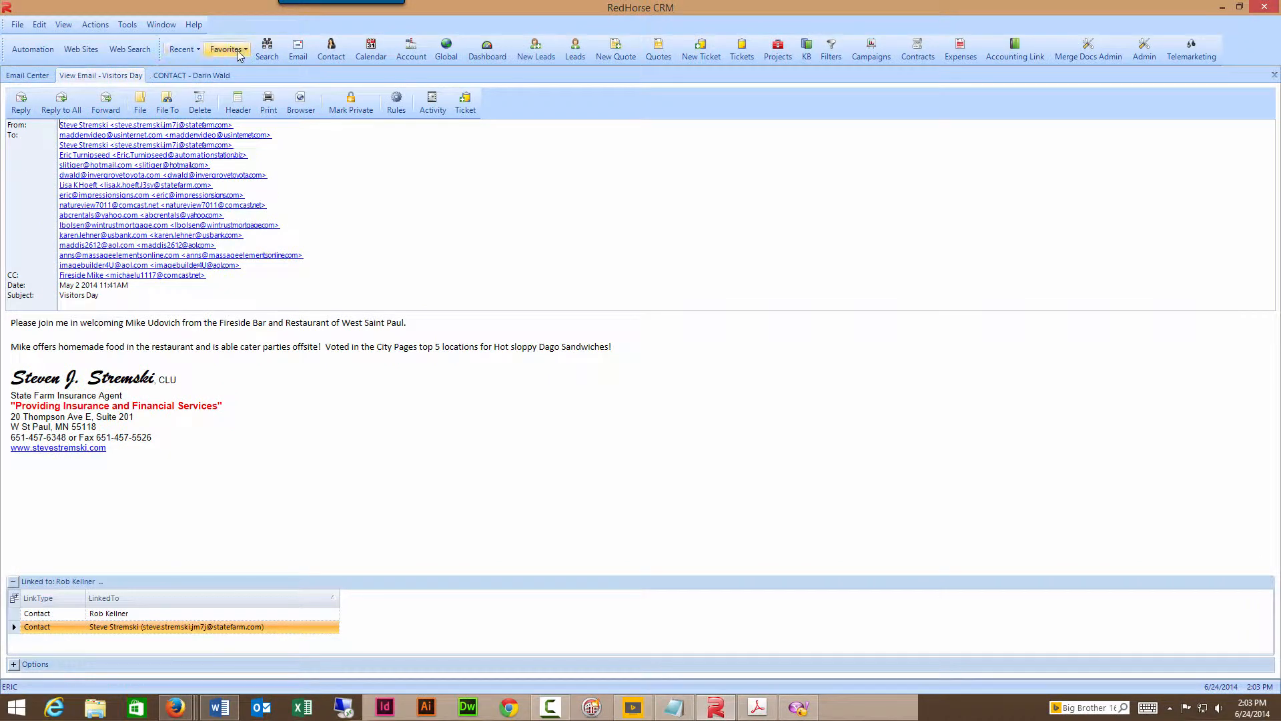
- Search for the newly linked contact by name, open their record, and view pending items
click(267, 50)
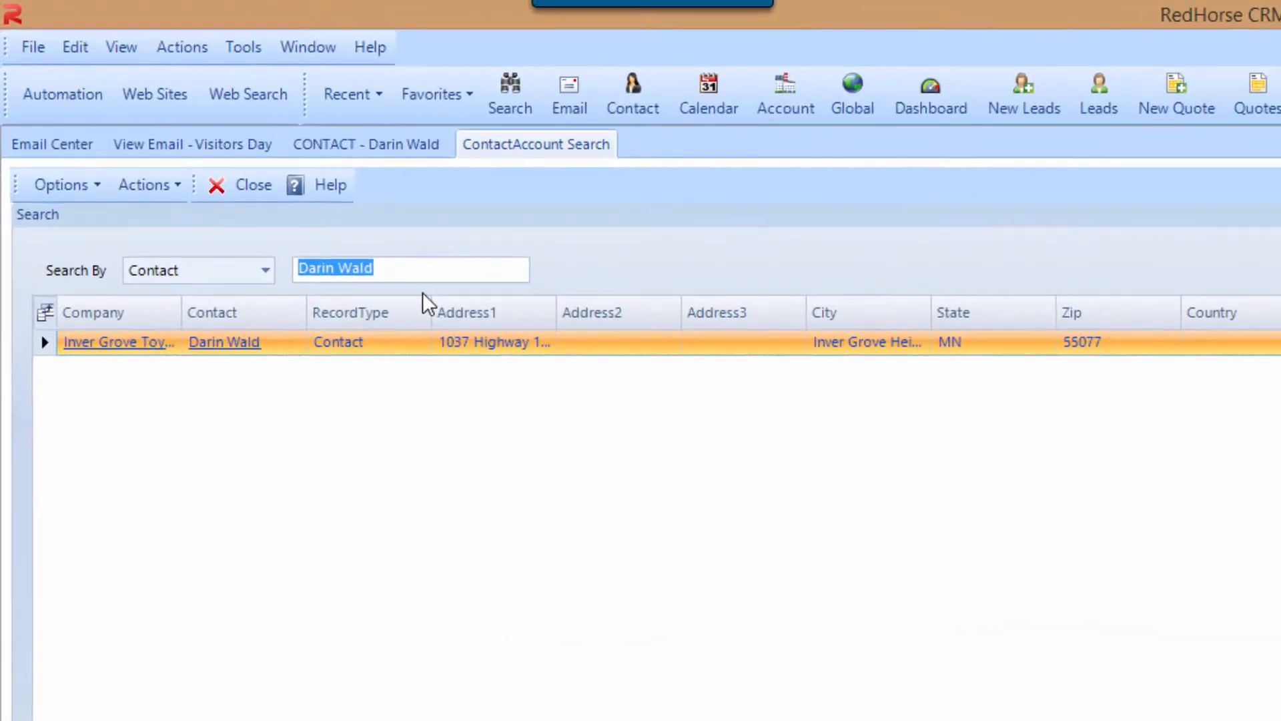
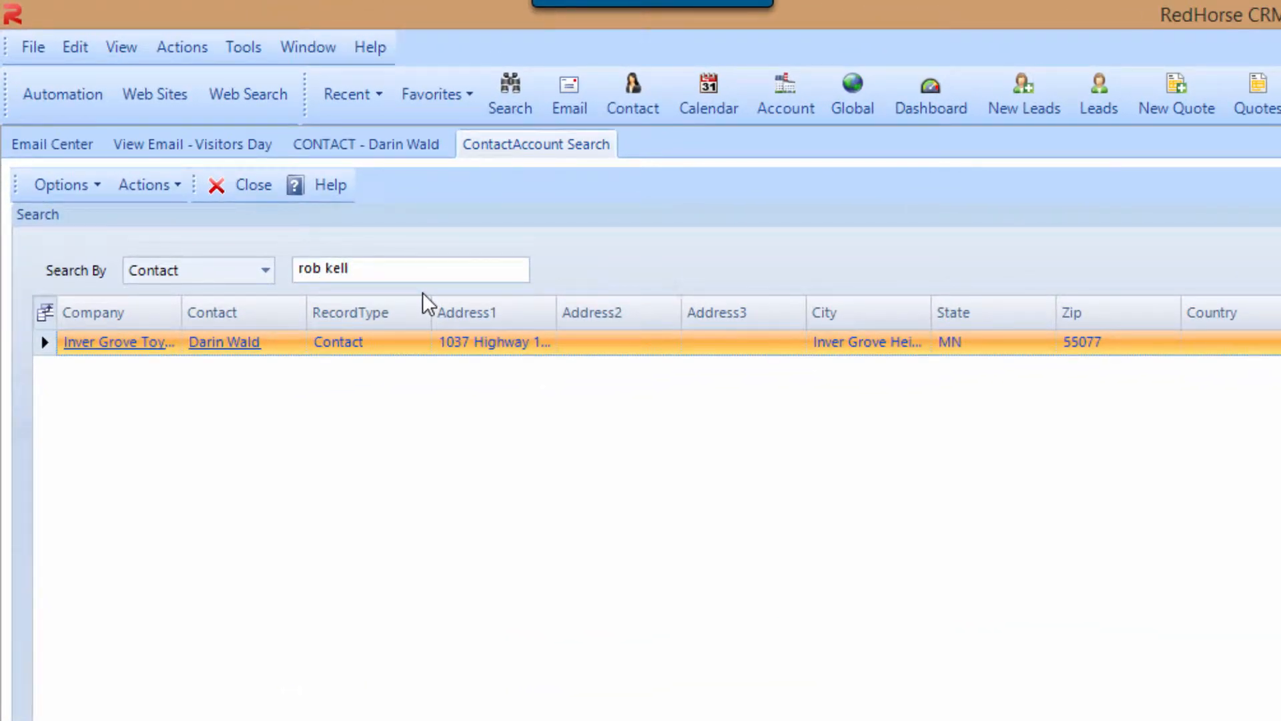
click(230, 369)
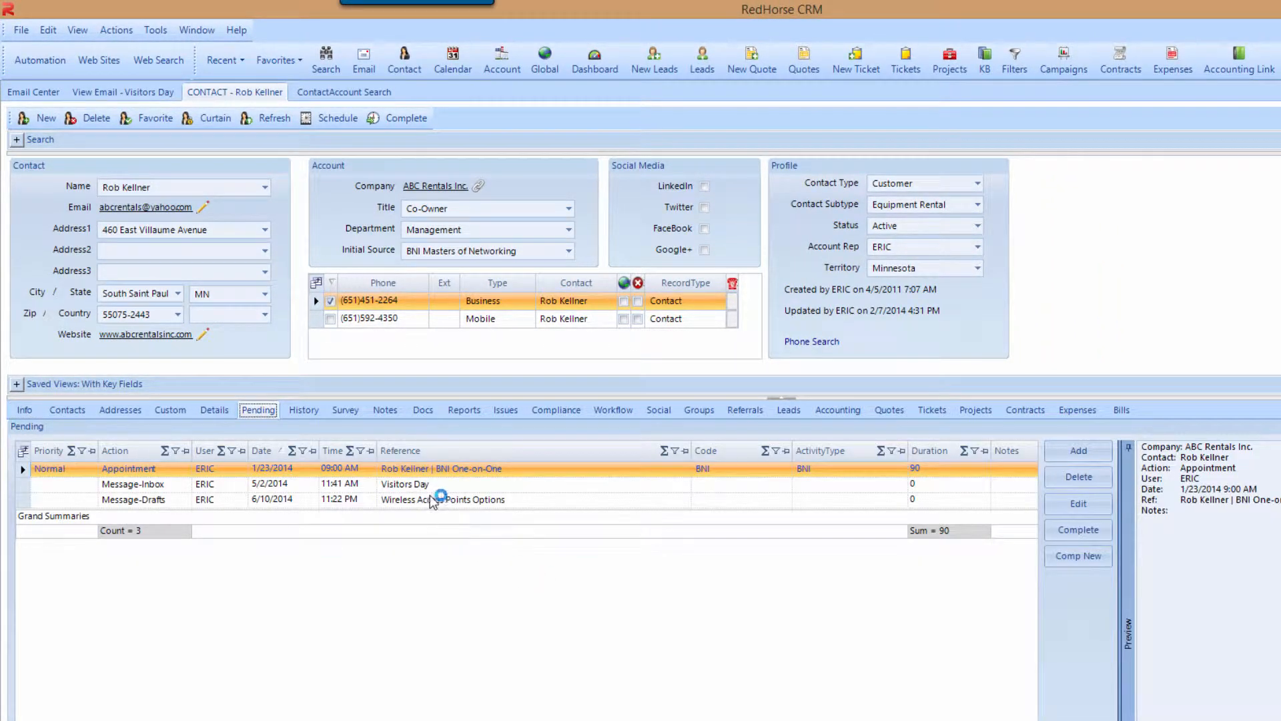
click(431, 485)
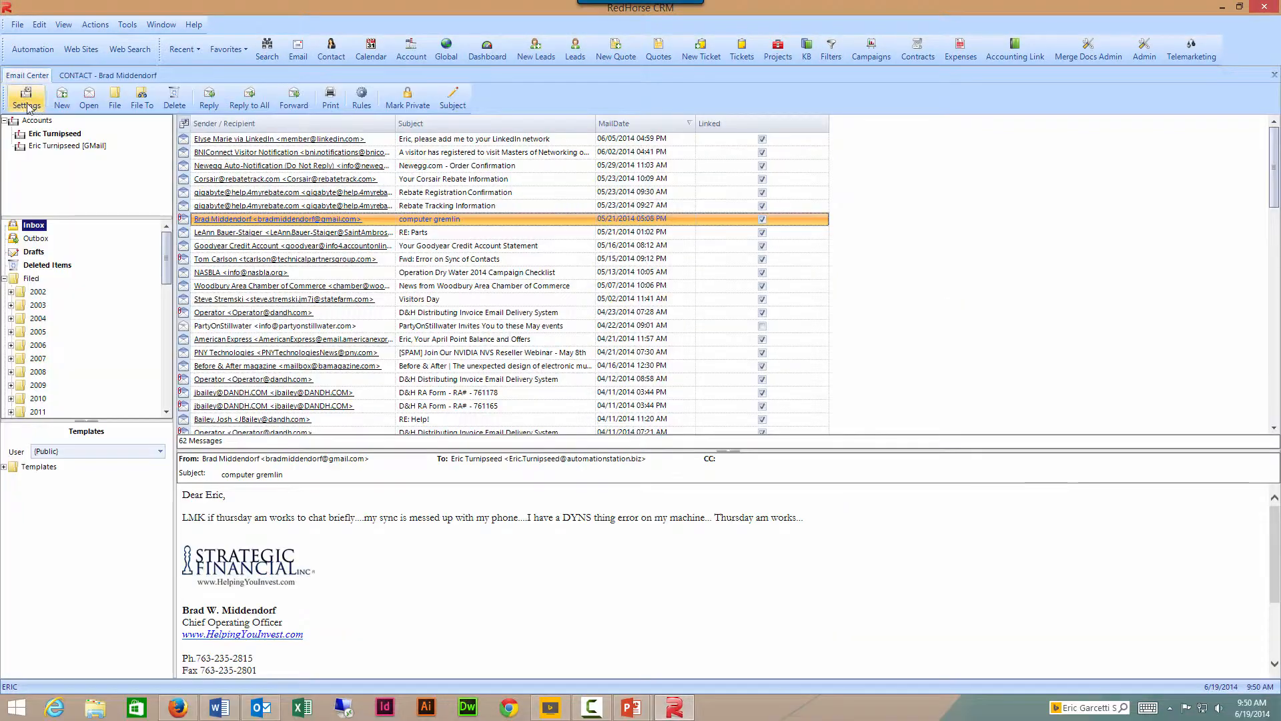
- Review the first email account's server settings (POP, port 995), then close both maintenance dialogs
click(27, 99)
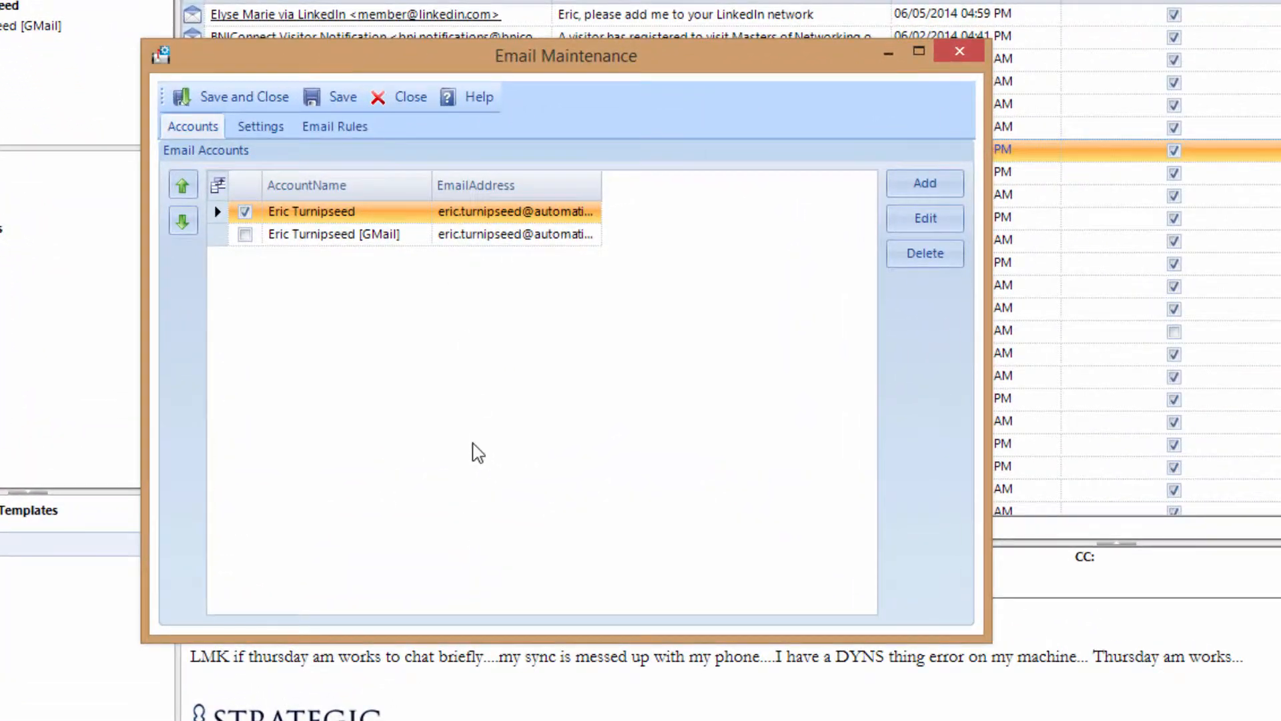
click(906, 221)
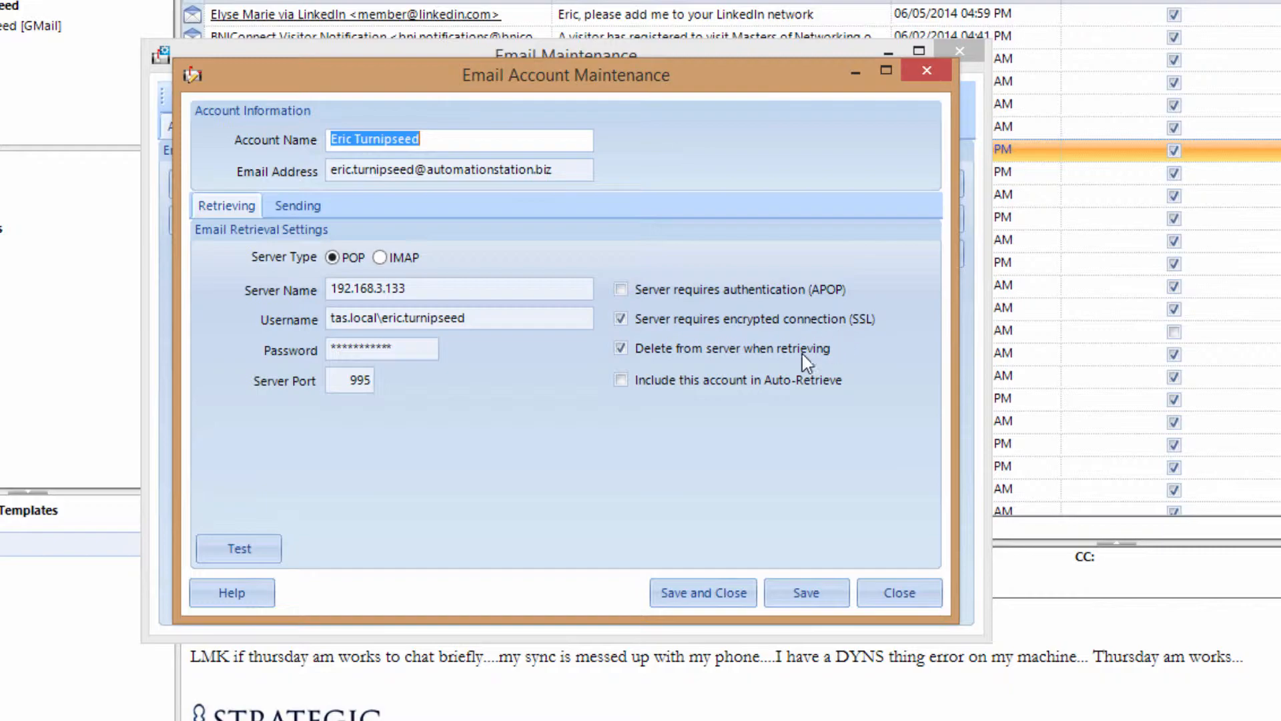
click(881, 599)
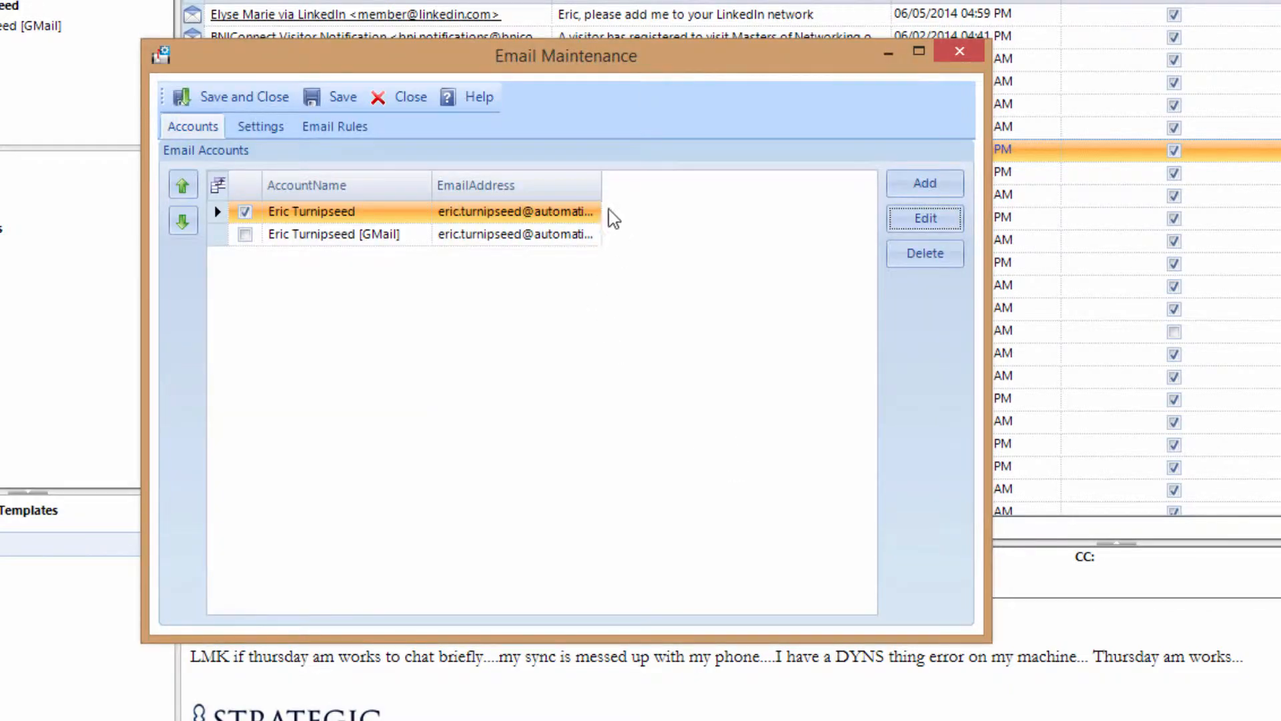
click(395, 98)
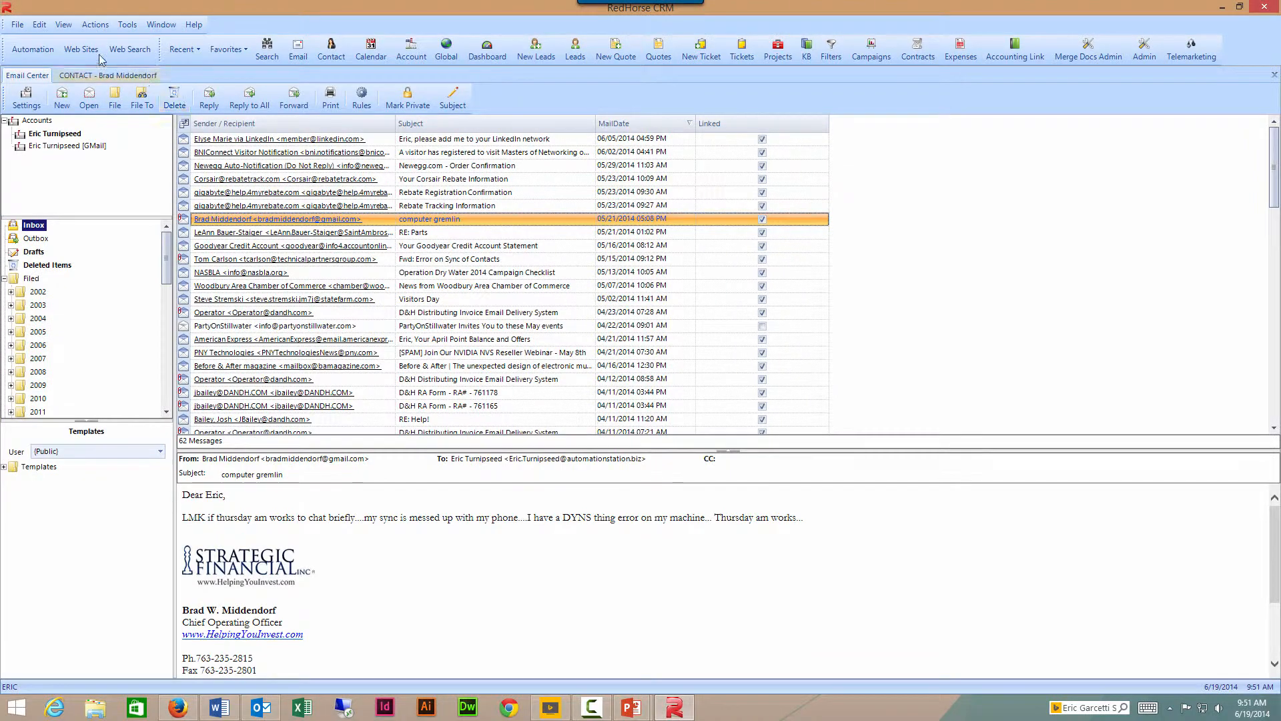
click(39, 24)
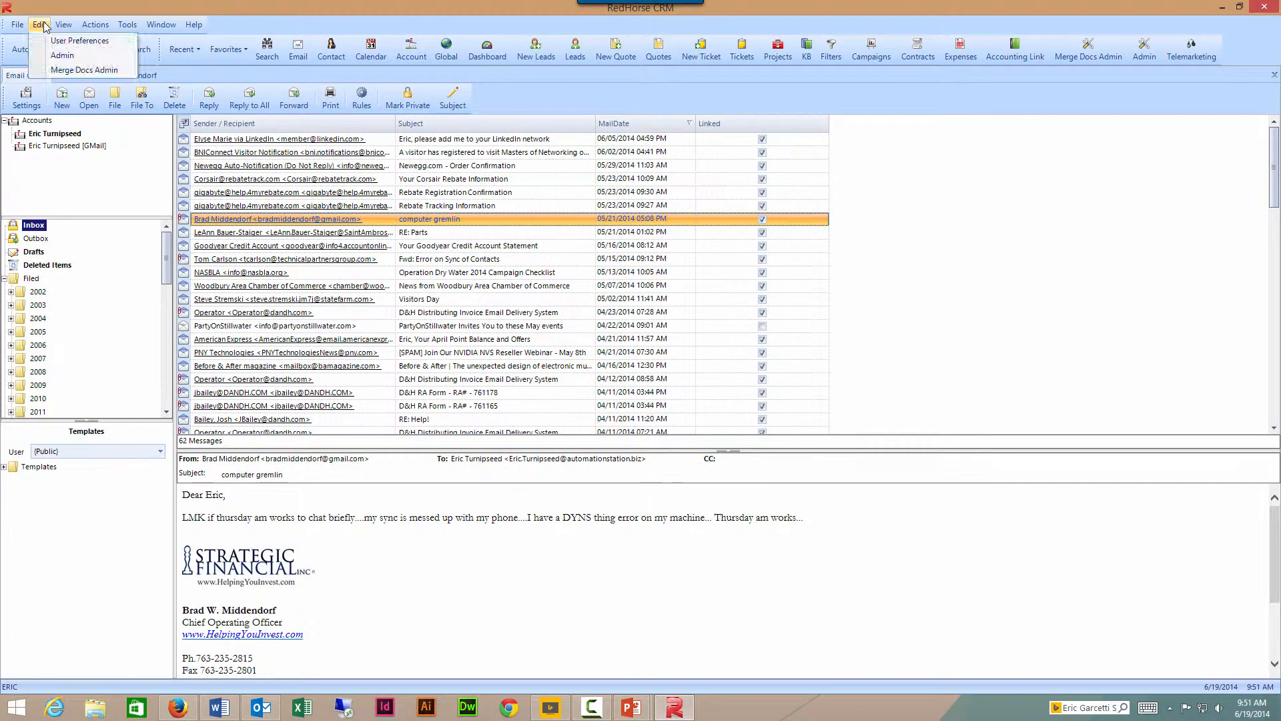
click(53, 37)
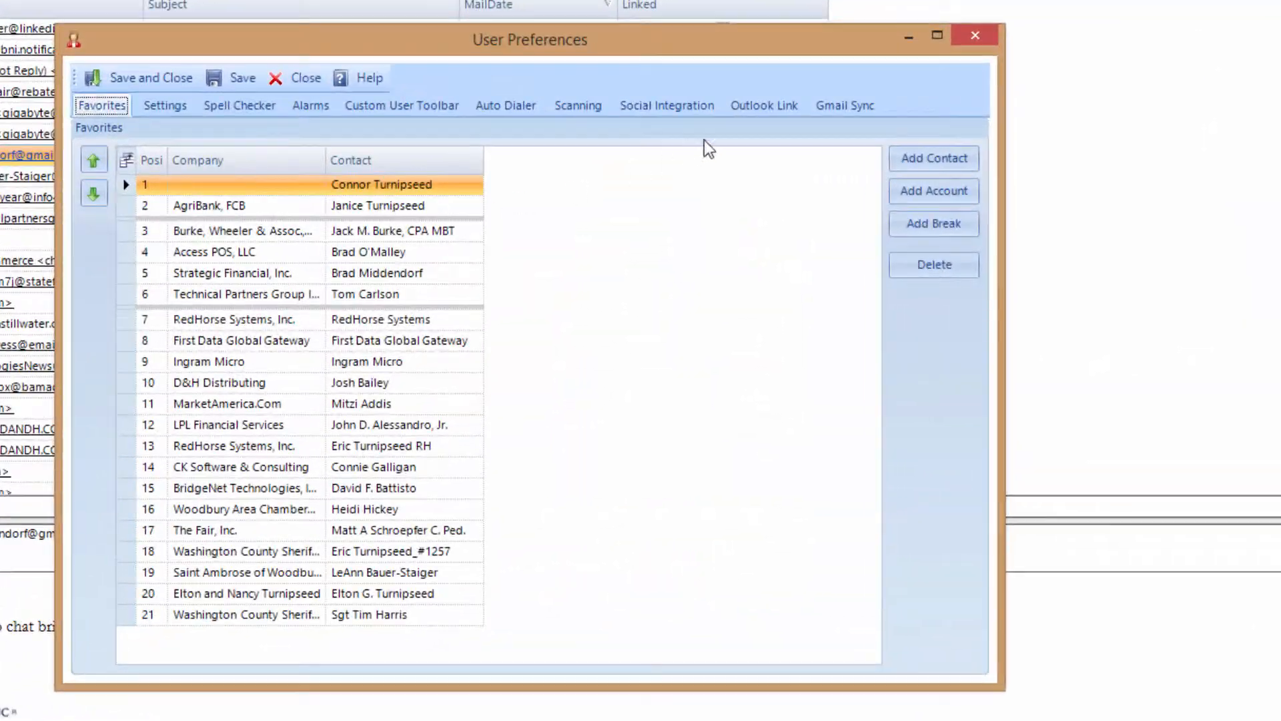
click(784, 188)
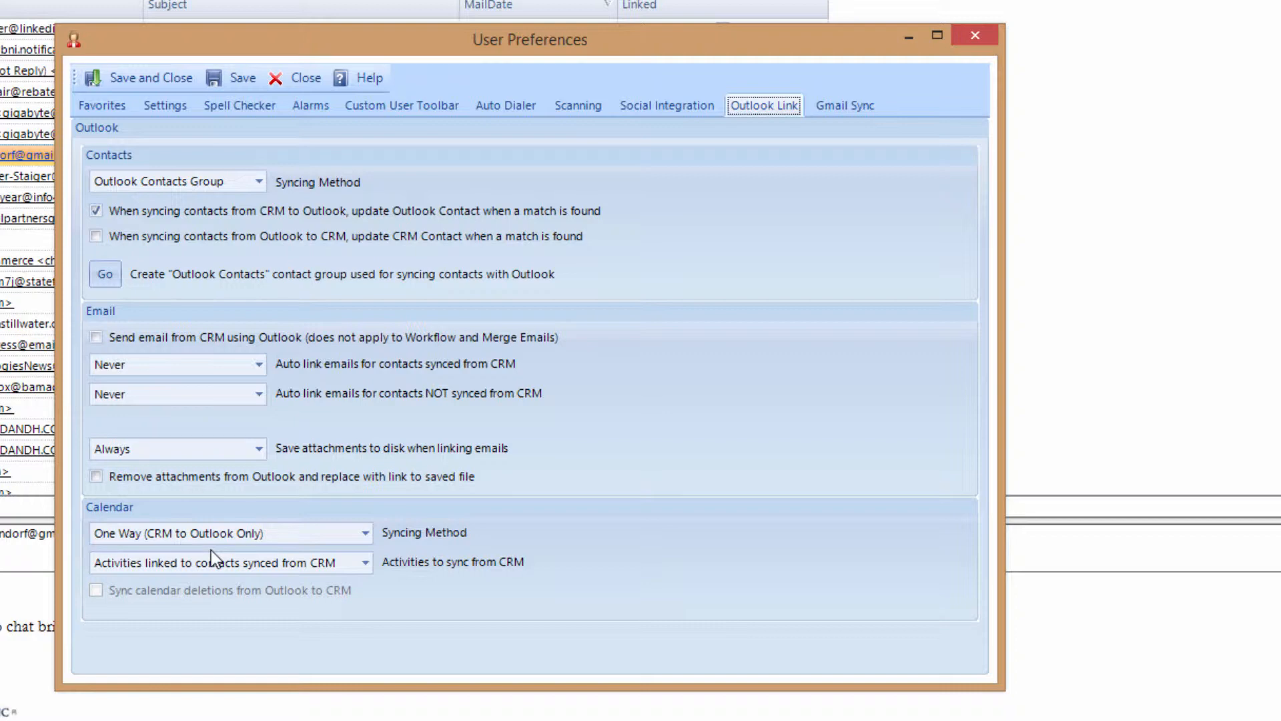
click(827, 111)
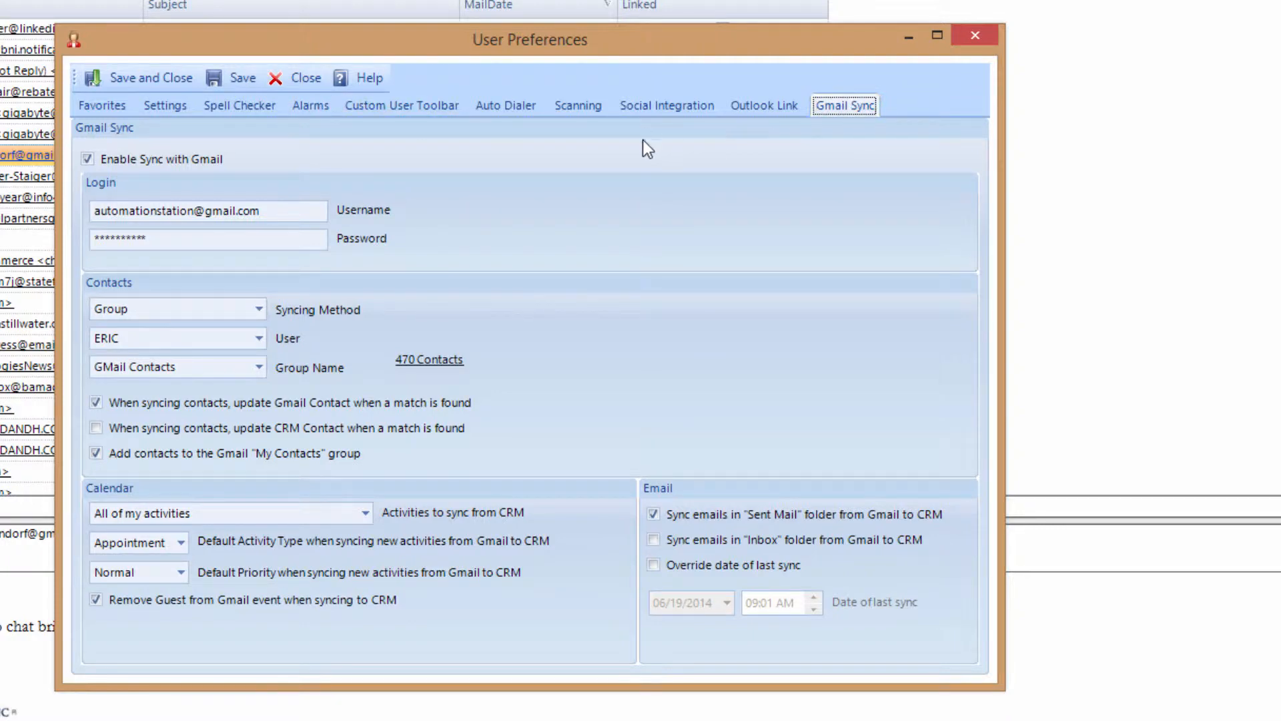
click(314, 79)
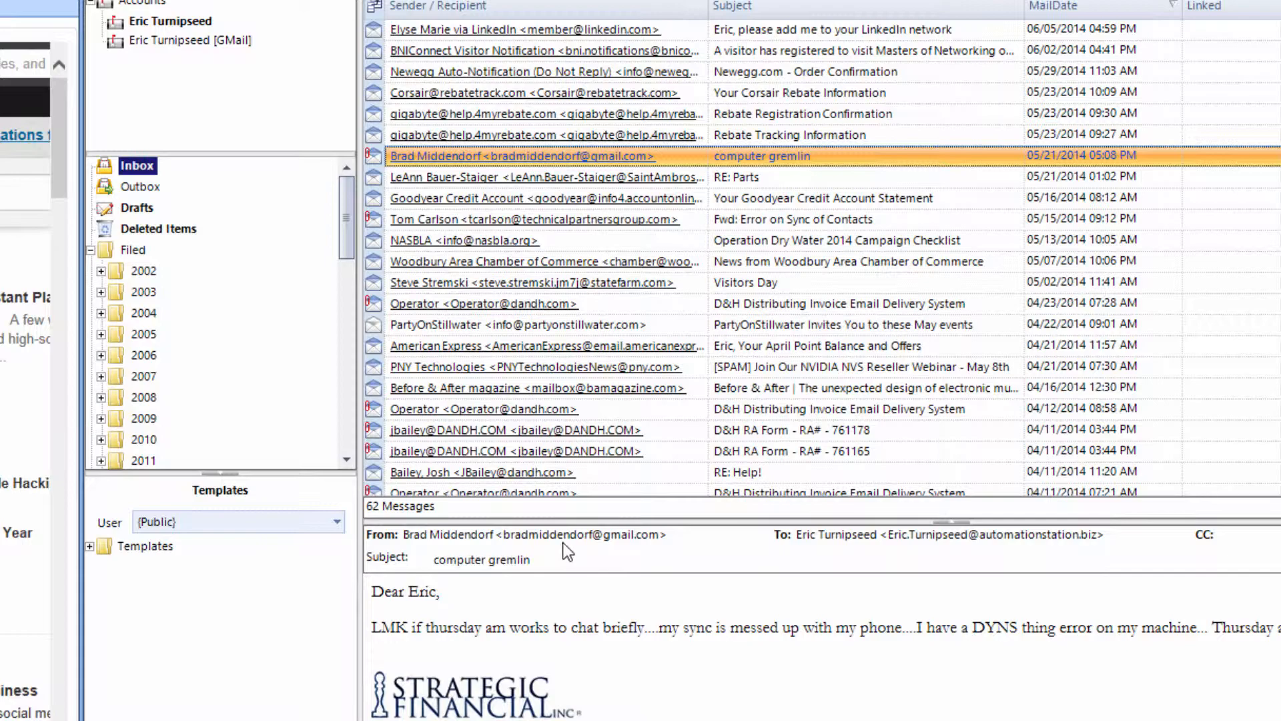
- In Outlook, link a selected inbox message to the CRM via the RHOLink10 tab, then switch back
key(alt+Tab)
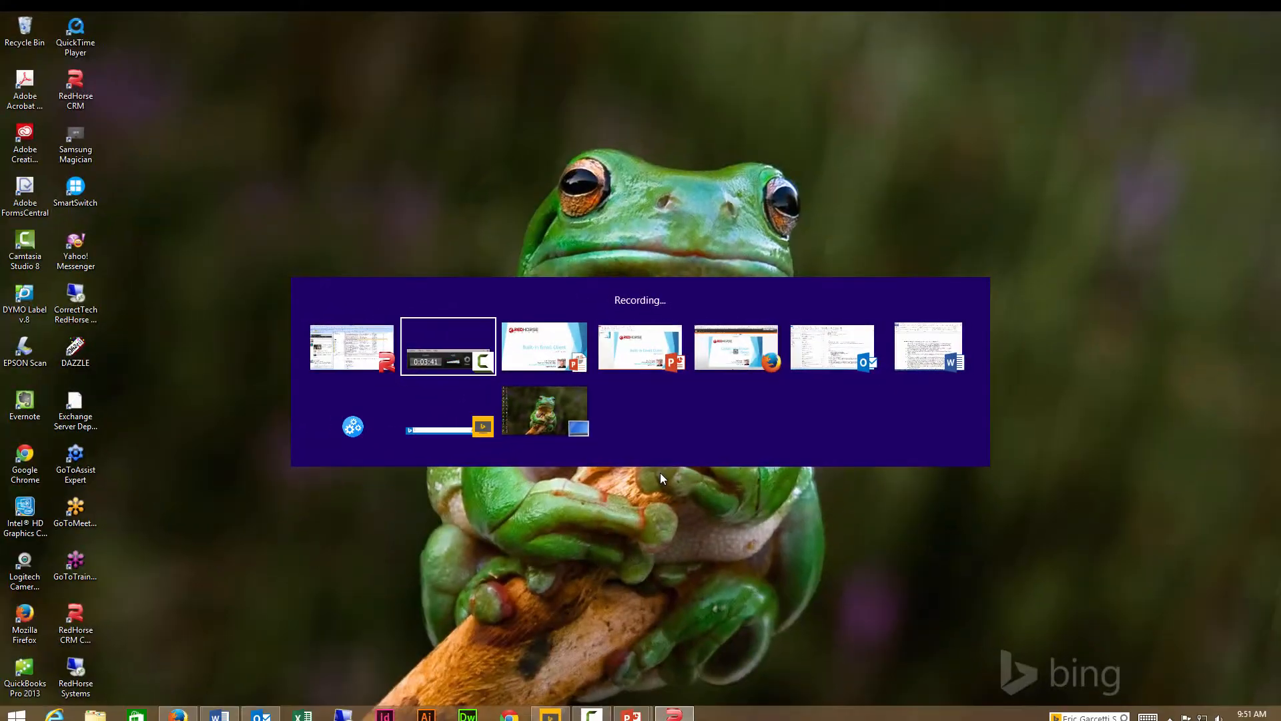
key(Tab)
key(Tab)
key(Tab)
key(Tab)
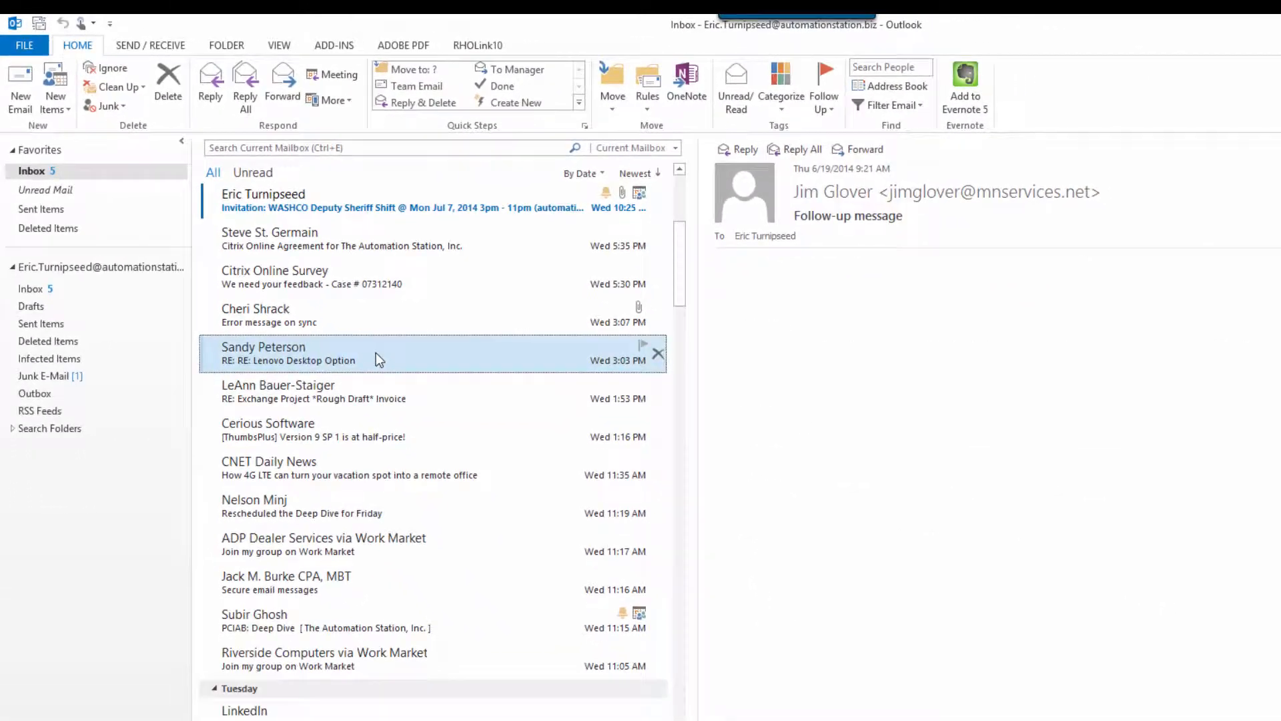
click(508, 477)
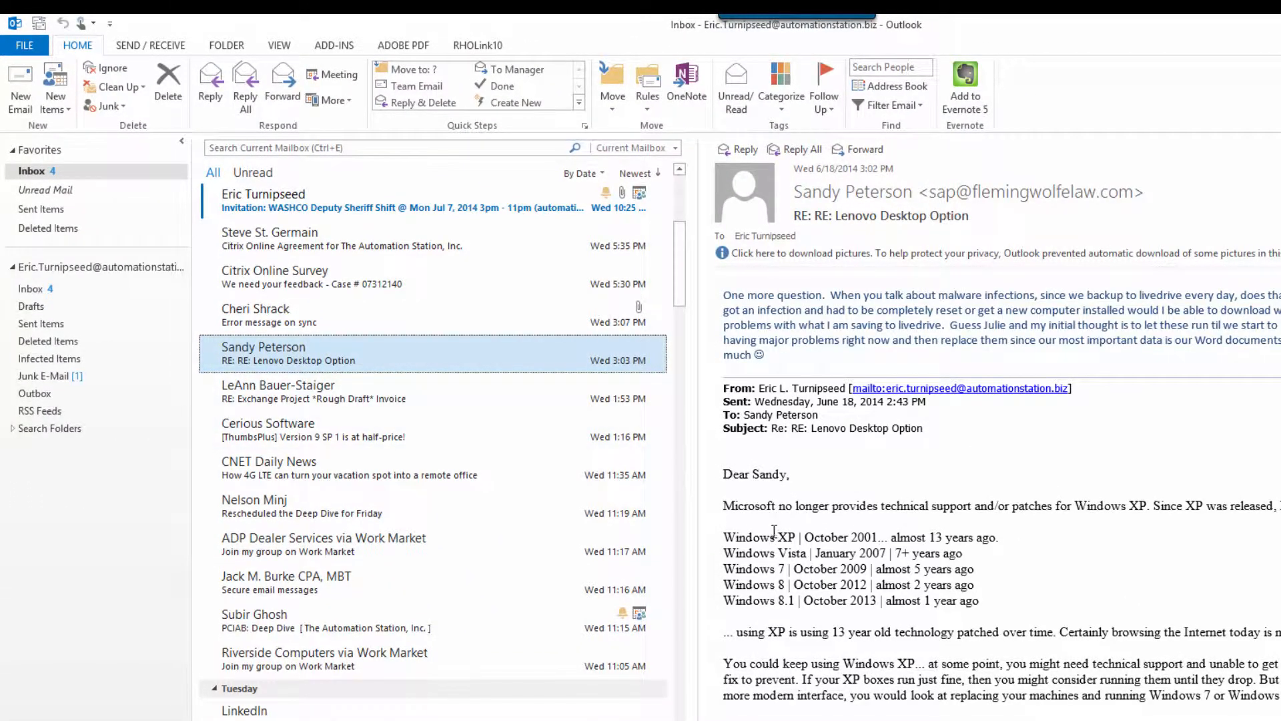
click(477, 47)
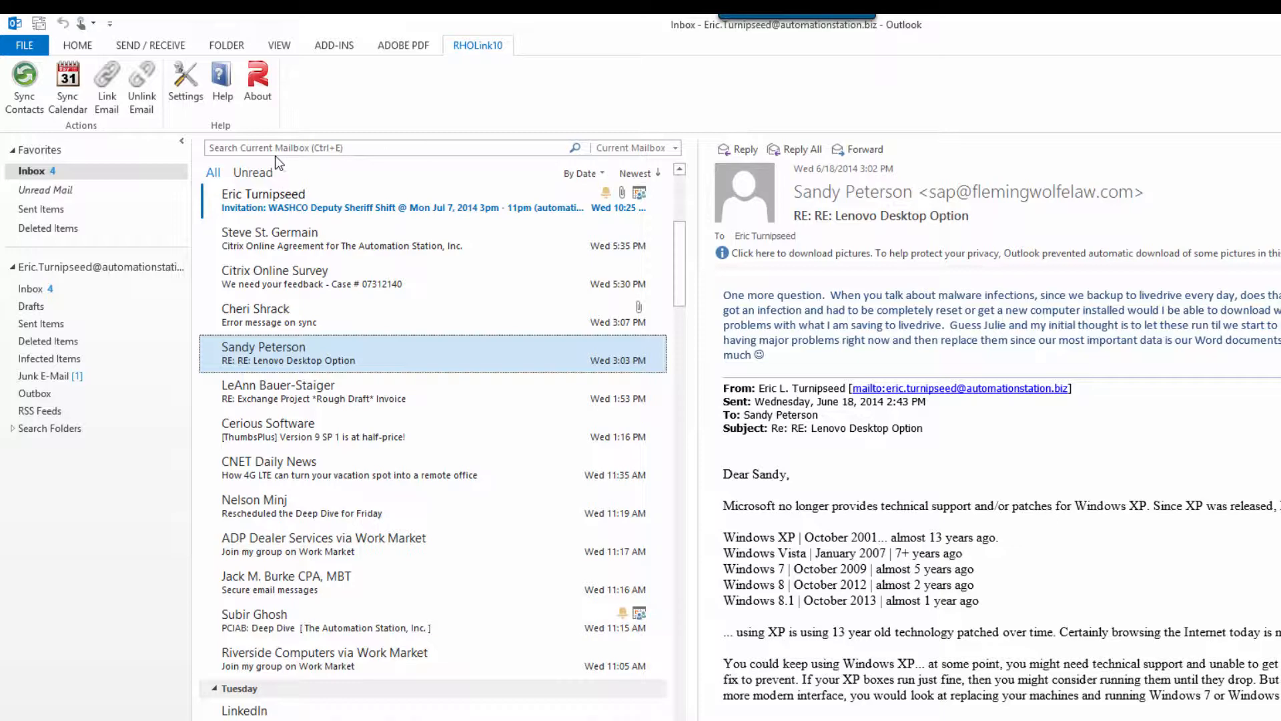
click(112, 98)
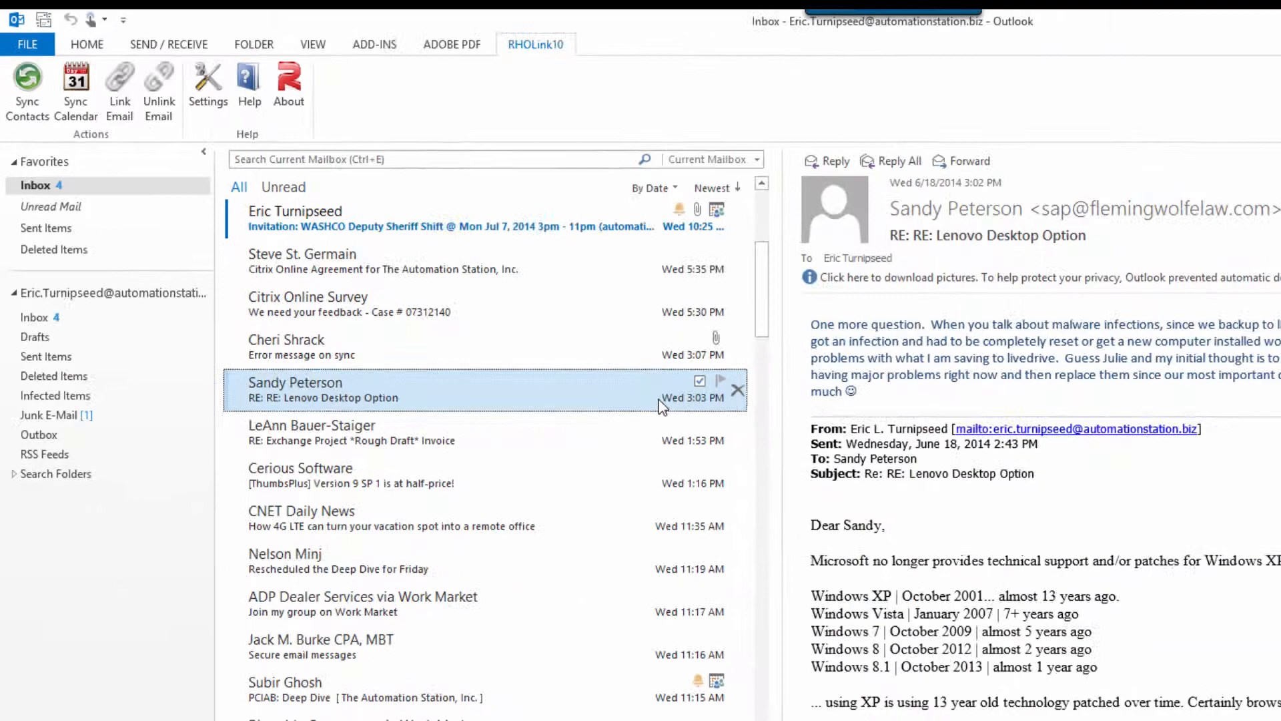
key(alt+Tab)
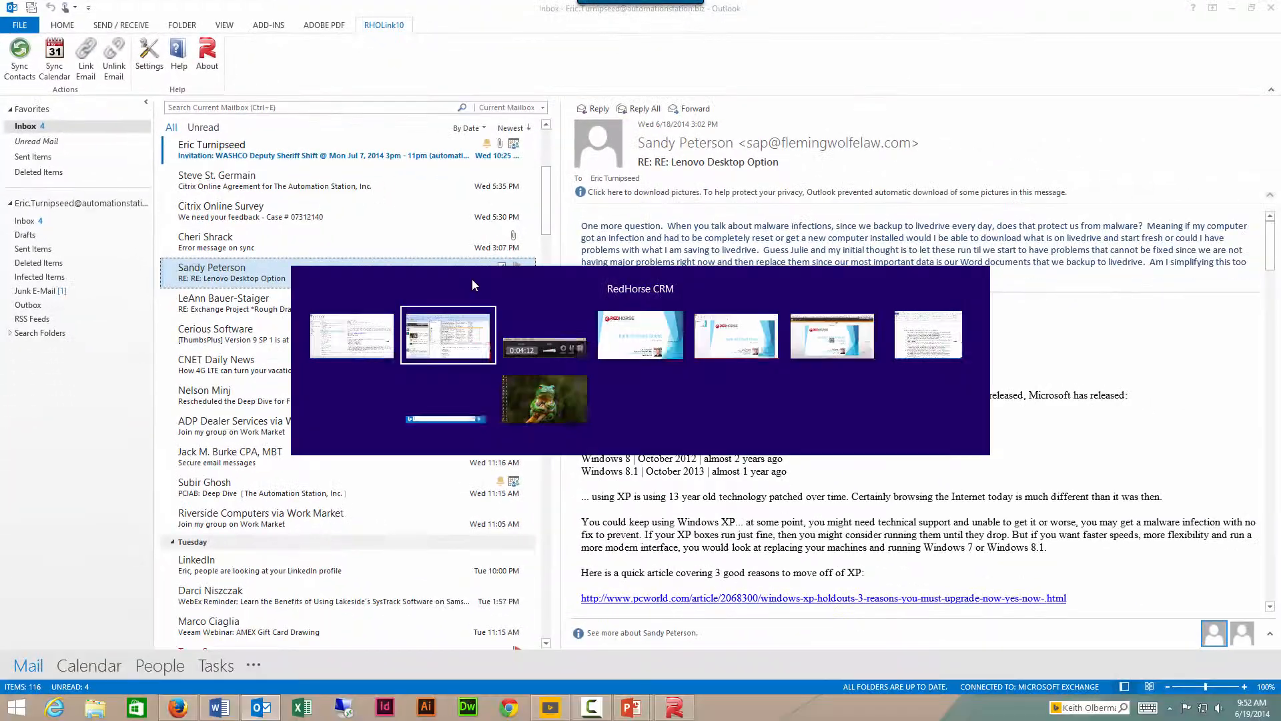